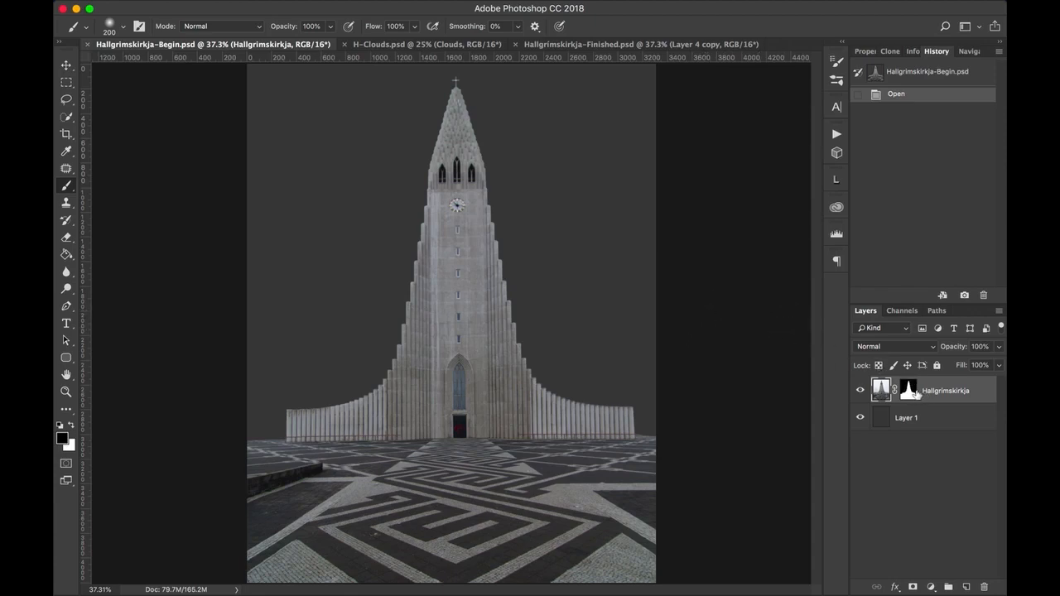
# View the Hallgrimskirkja layer's mask on its own, and return to the normal image view.
pyautogui.click(909, 392)
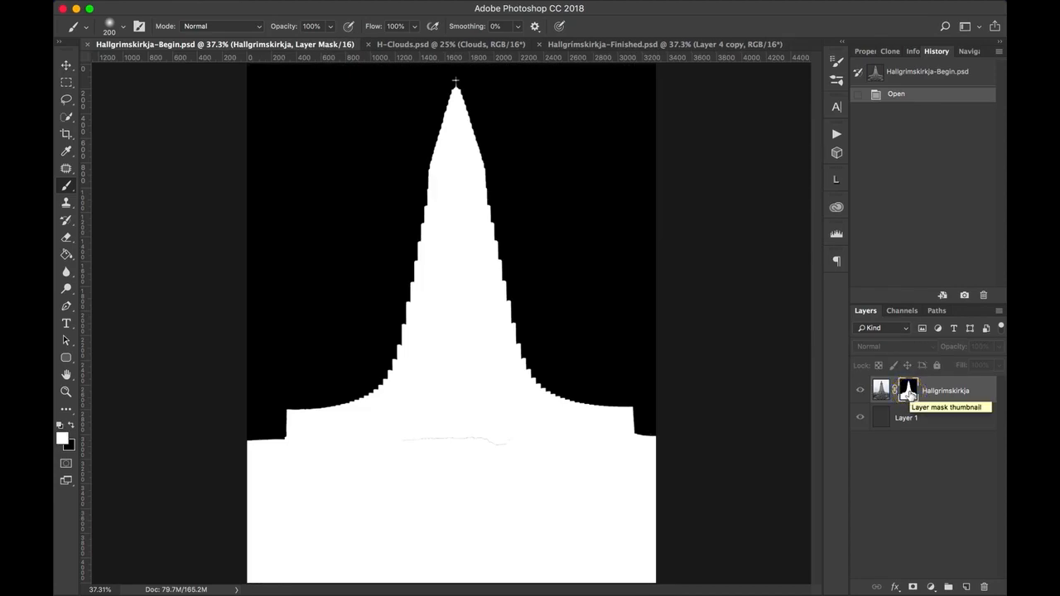
pyautogui.keyDown('alt'); pyautogui.click(909, 395); pyautogui.keyUp('alt')
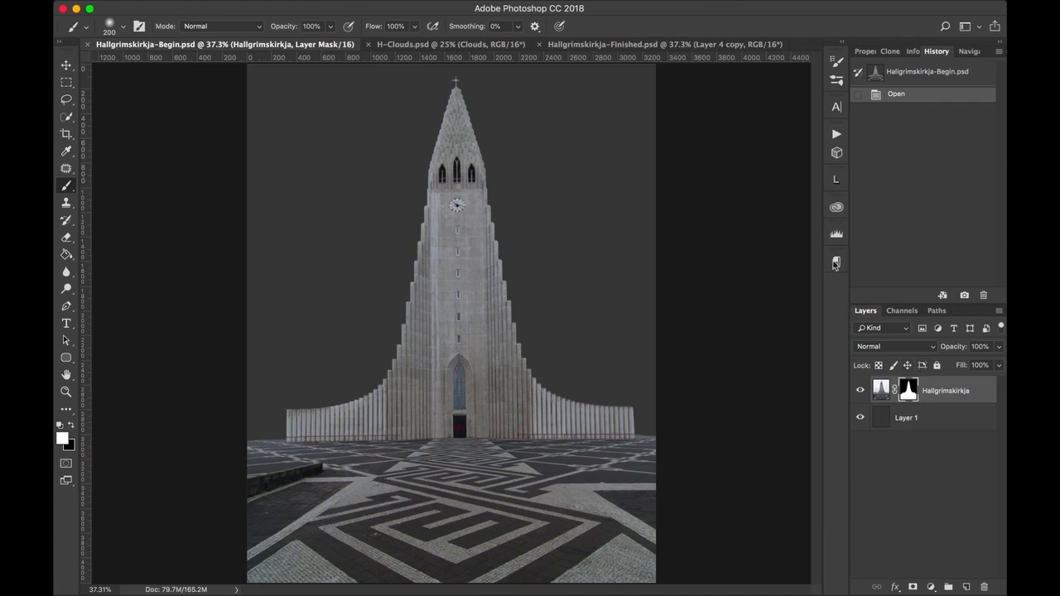
# Duplicate the Clouds layer from H-Clouds.psd into the Hallgrimskirkja-Begin.psd document.
pyautogui.click(465, 47)
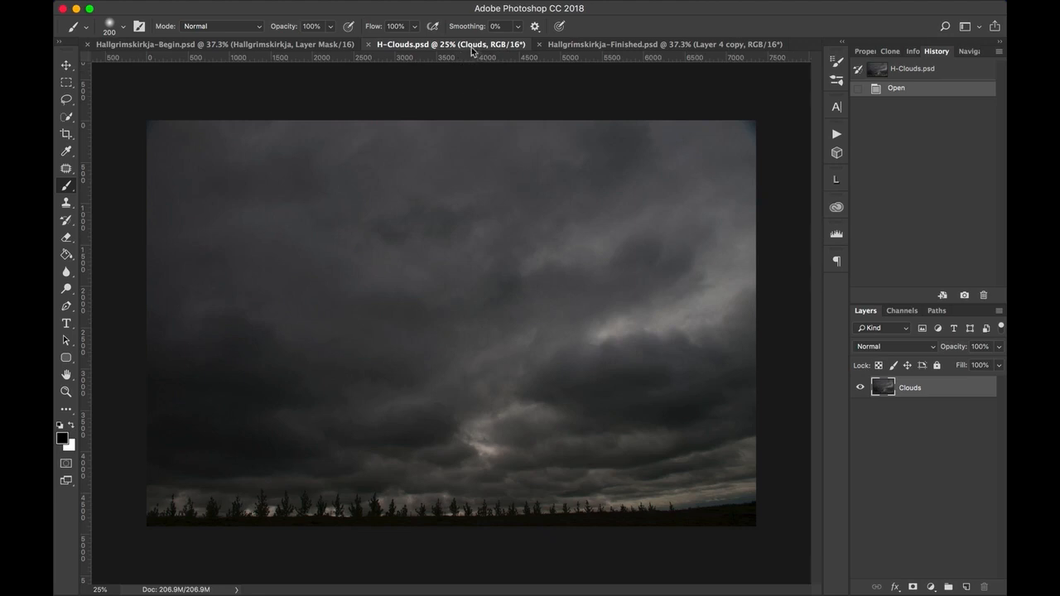
pyautogui.click(949, 458)
pyautogui.click(947, 421)
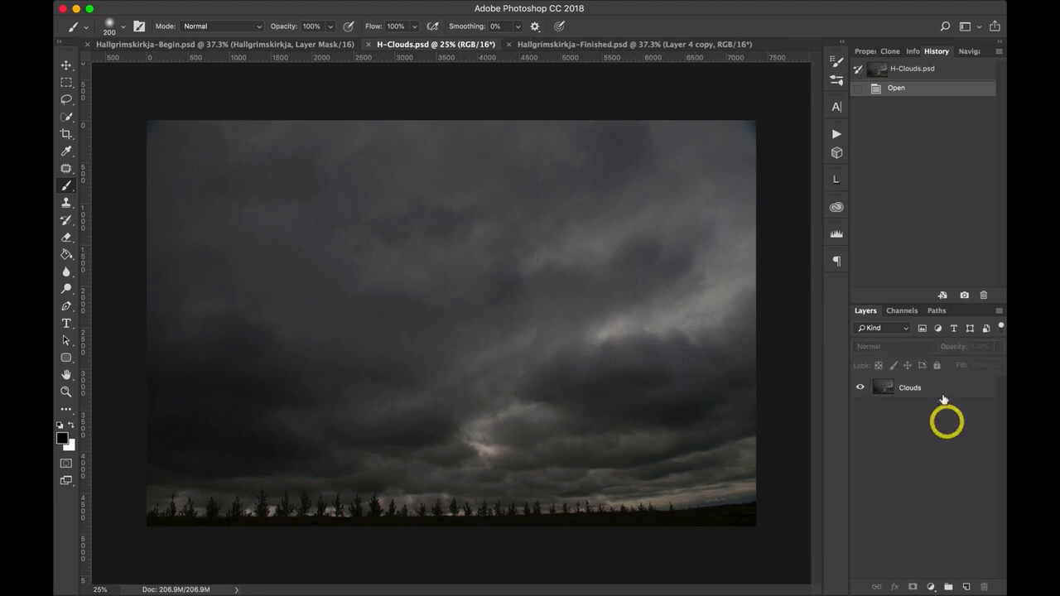
pyautogui.click(942, 396)
pyautogui.rightClick(942, 392)
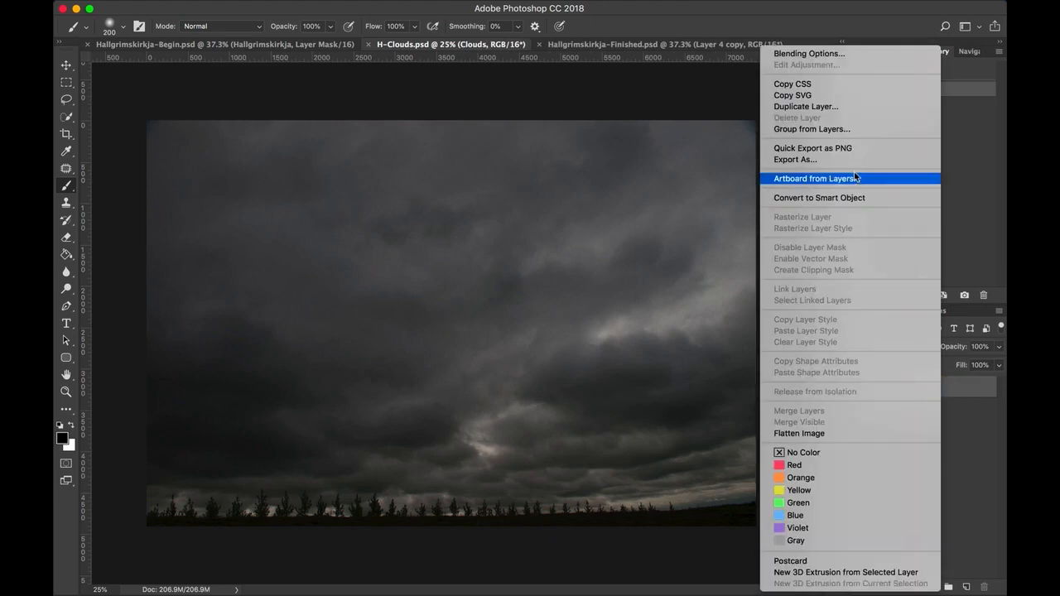
pyautogui.click(810, 106)
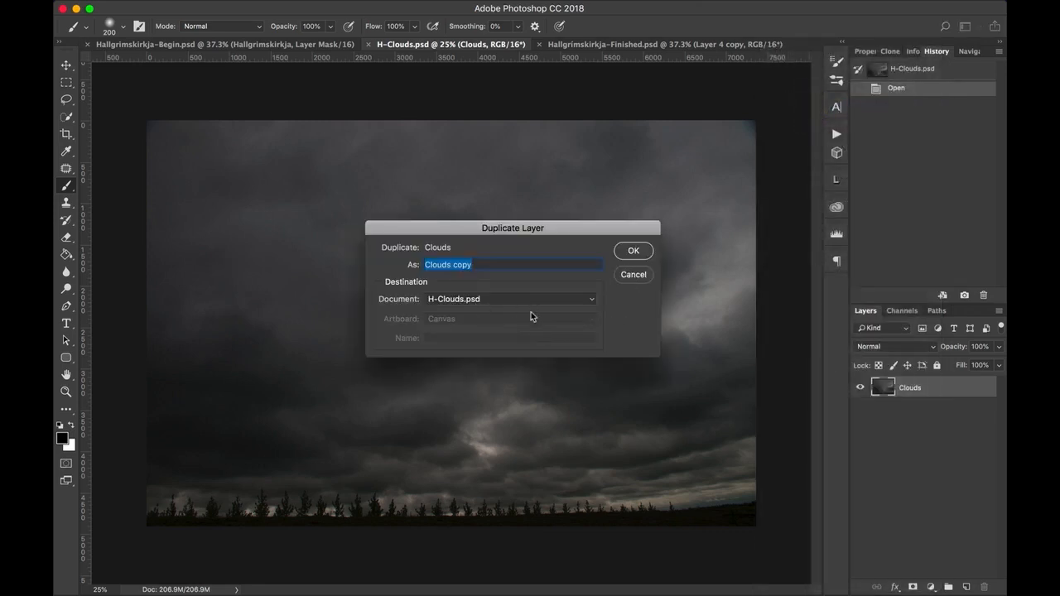
pyautogui.click(592, 303)
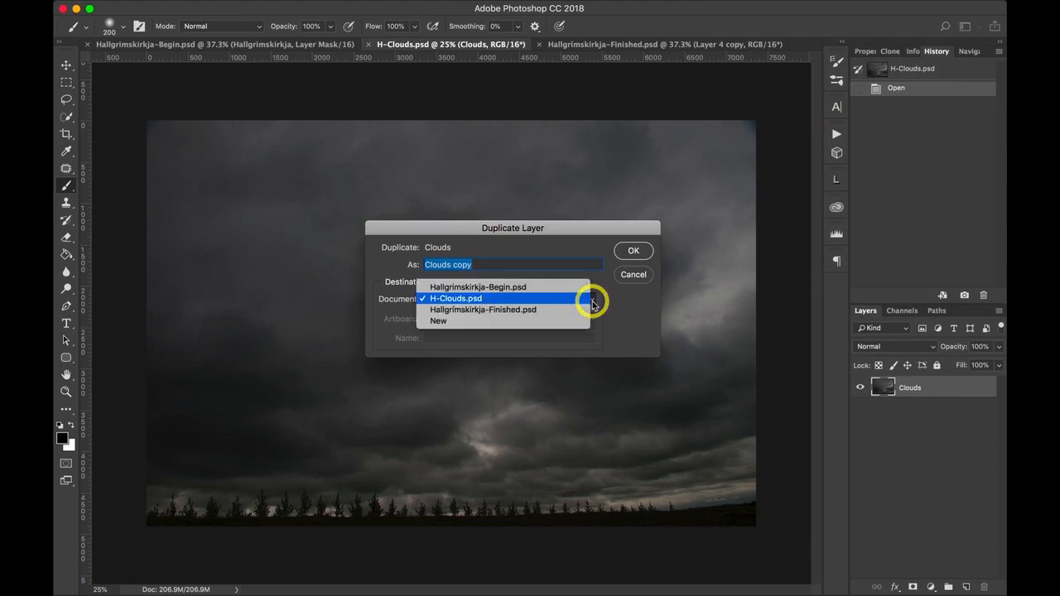
pyautogui.click(536, 288)
pyautogui.click(636, 256)
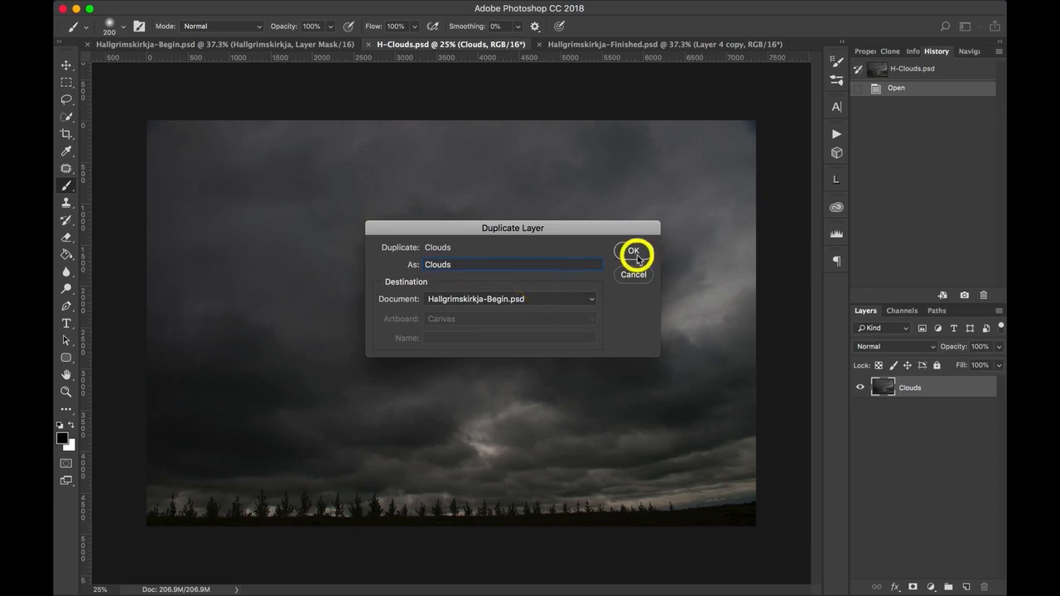
# In Hallgrimskirkja-Begin.psd, move the Clouds layer between the Hallgrimskirkja layer and Layer 1.
pyautogui.click(248, 44)
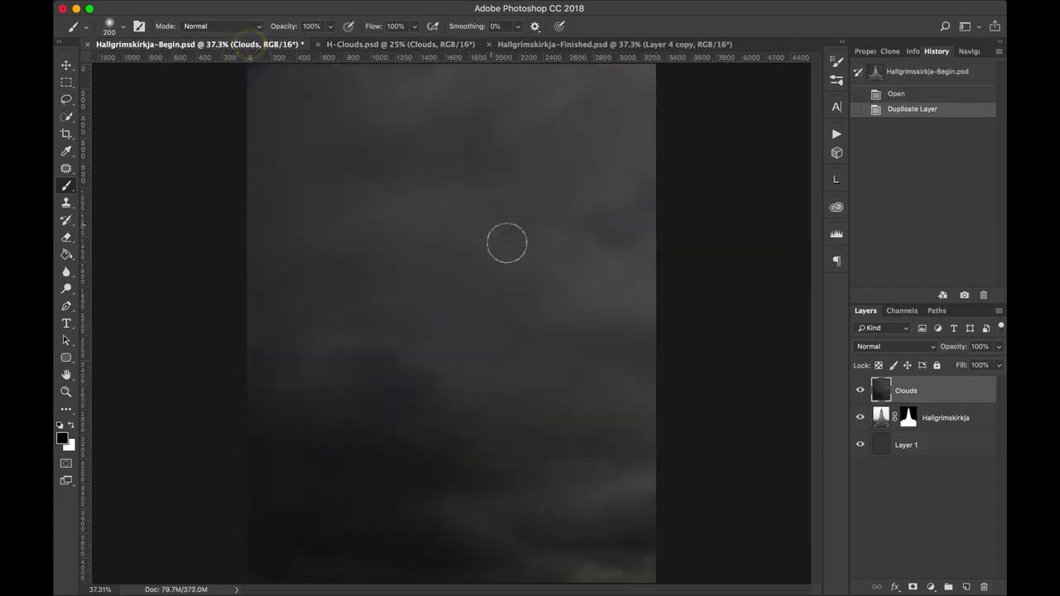
pyautogui.click(959, 397)
pyautogui.moveTo(968, 395); pyautogui.dragTo(964, 439)
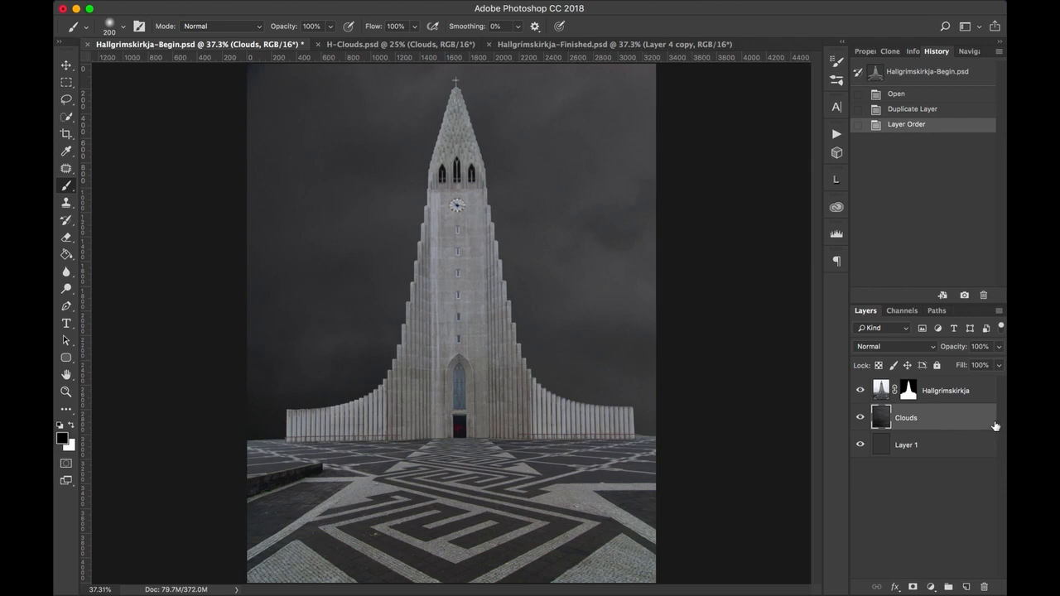
# Free Transform the Clouds layer and move it to about X -340 px, Y 639 px, so the brighter clouds sit behind the church.
pyautogui.click(976, 426)
pyautogui.press('super+t')
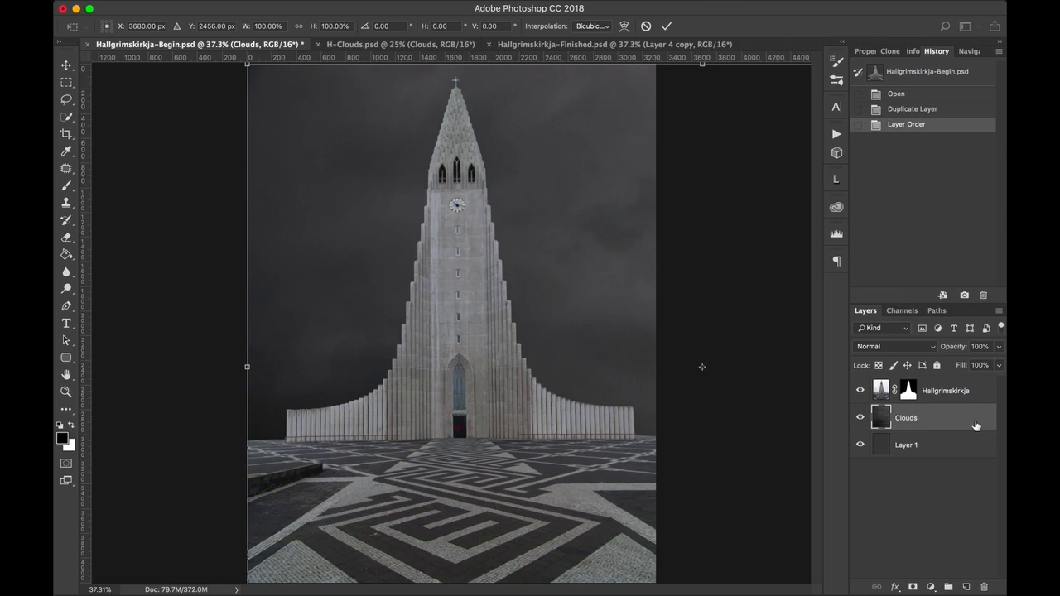
pyautogui.press('super+minus')
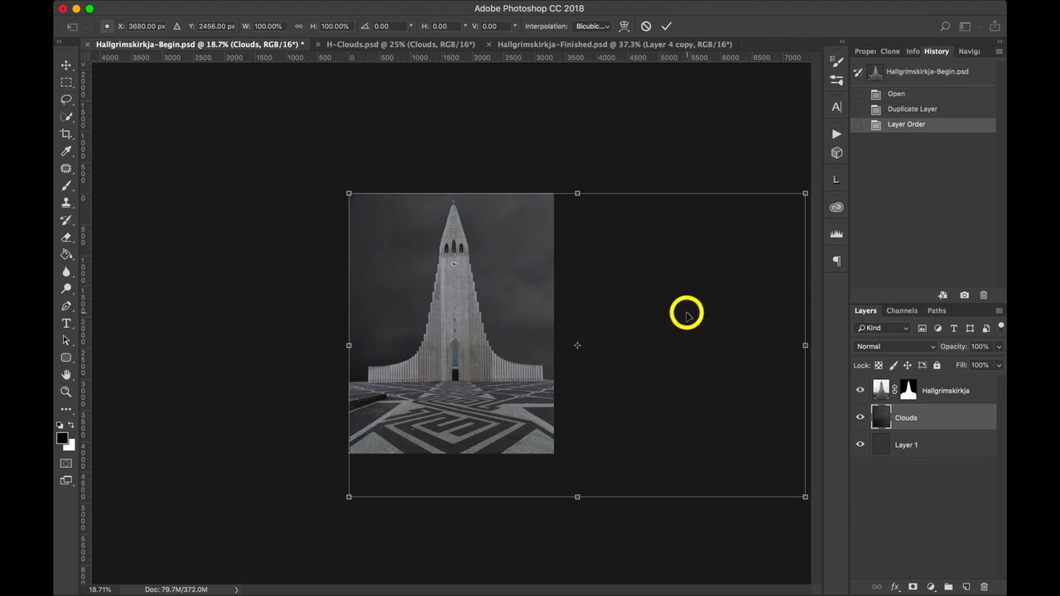
pyautogui.moveTo(686, 312); pyautogui.dragTo(435, 205)
pyautogui.moveTo(436, 206); pyautogui.dragTo(442, 209)
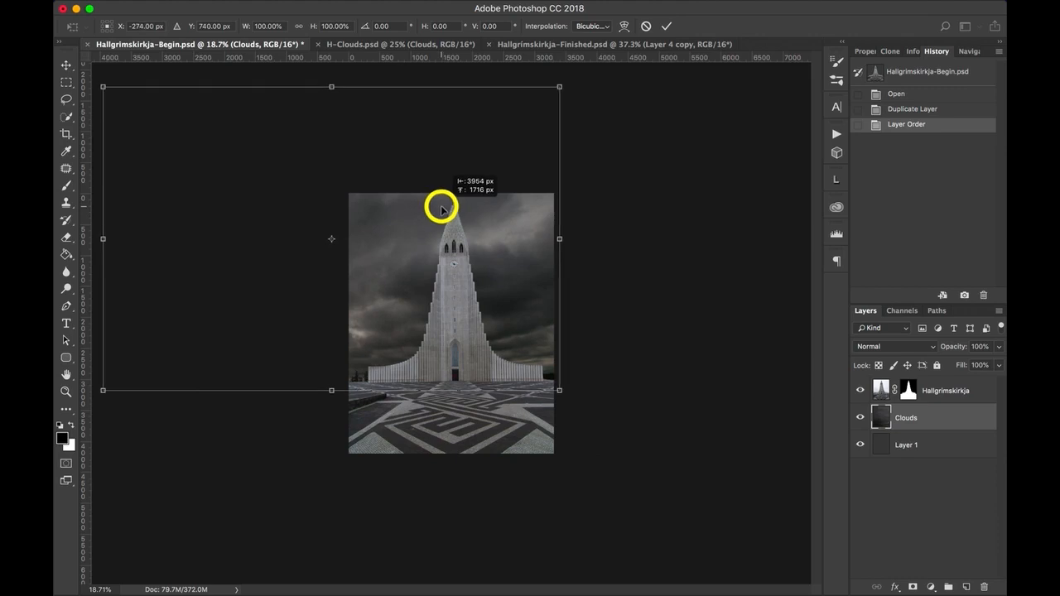
pyautogui.moveTo(441, 210); pyautogui.dragTo(440, 206)
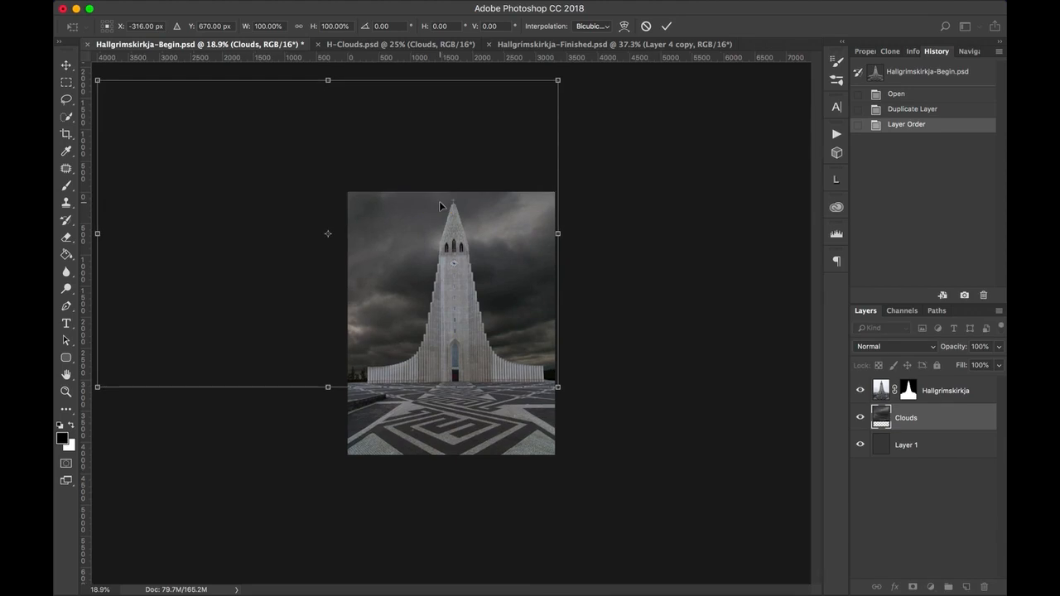
pyautogui.press('super+plus')
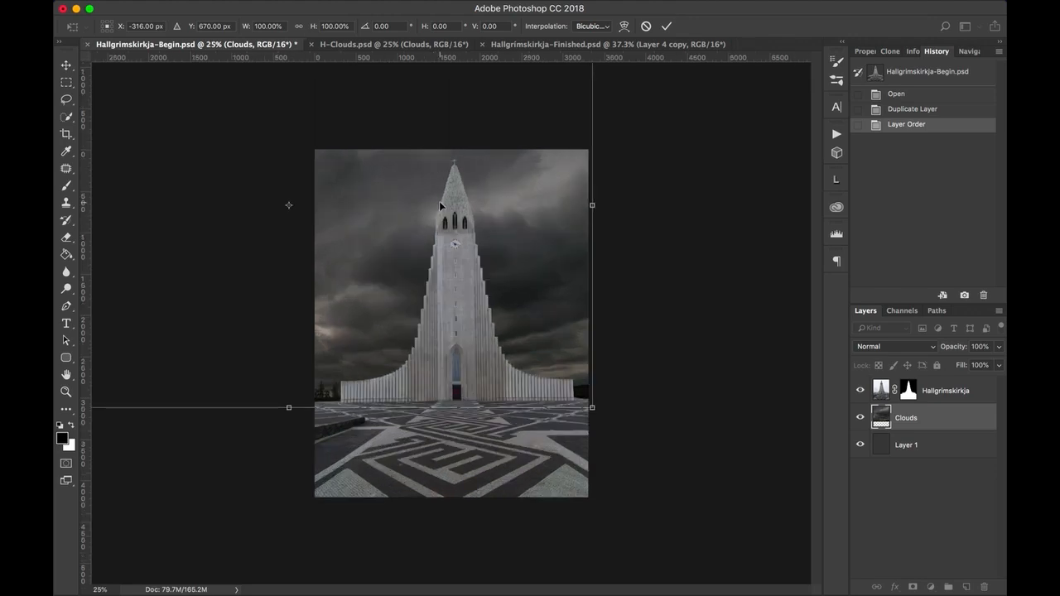
pyautogui.press('super+plus')
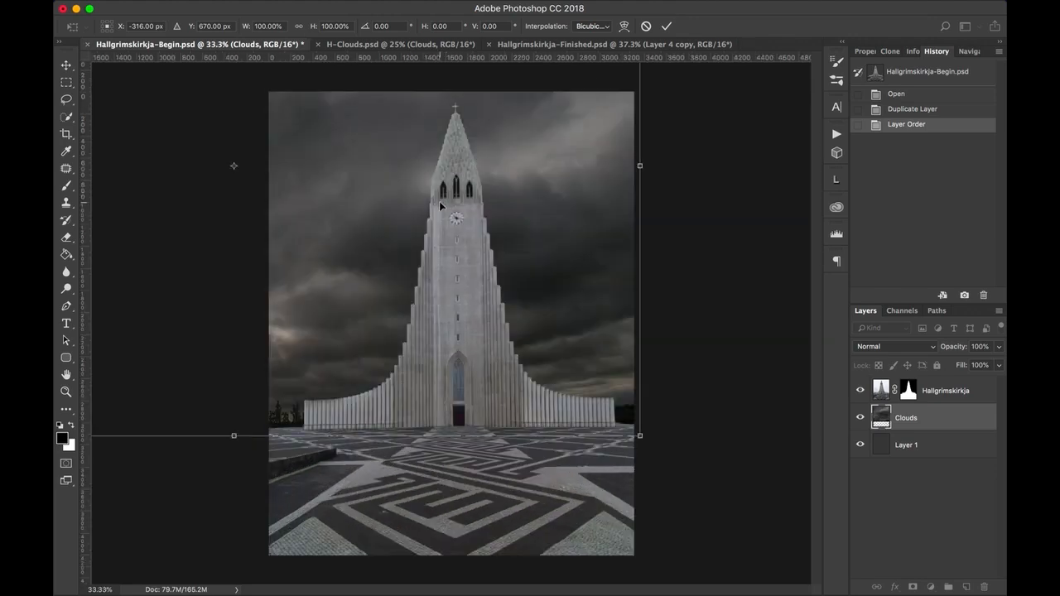
pyautogui.click(554, 248)
pyautogui.moveTo(553, 248)
pyautogui.mouseDown()
pyautogui.moveTo(546, 239)
pyautogui.moveTo(554, 246)
pyautogui.mouseUp()
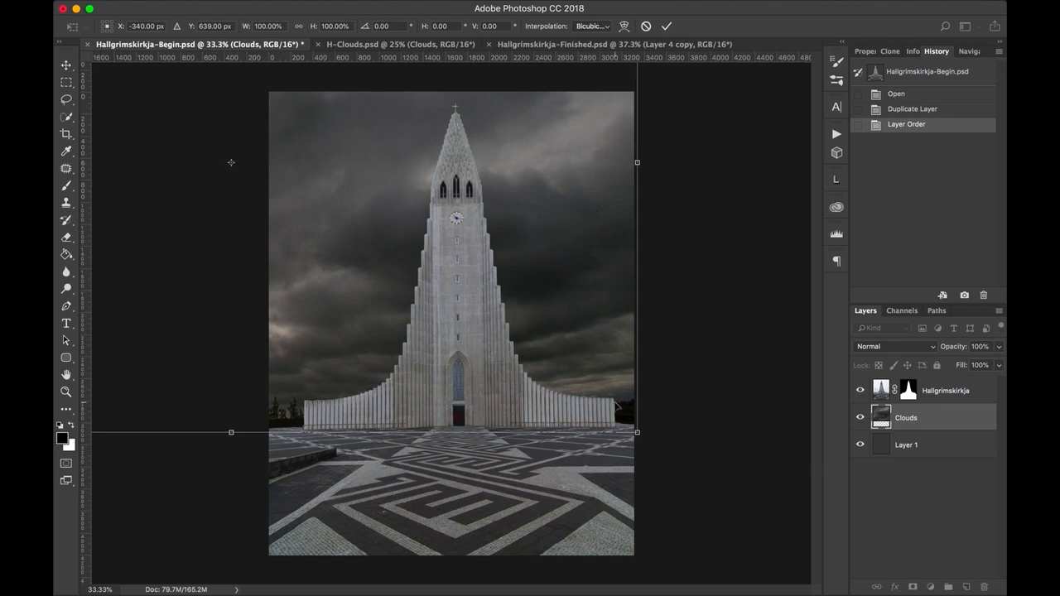
# Scale the clouds proportionally to about 89% from their upper-left corner and apply the transform.
pyautogui.press('super+0')
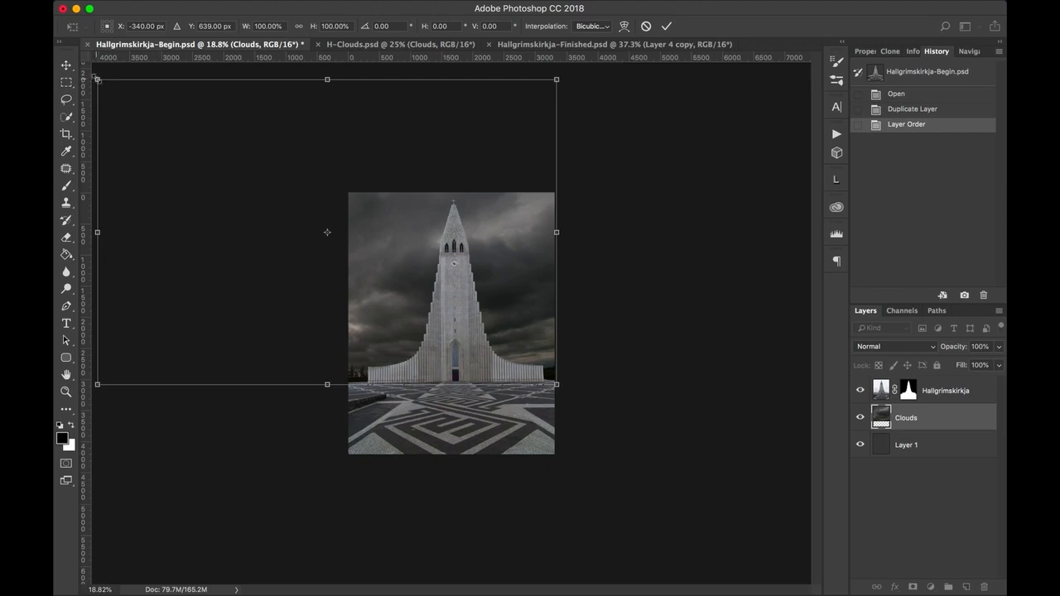
pyautogui.moveTo(97, 79); pyautogui.dragTo(137, 124)
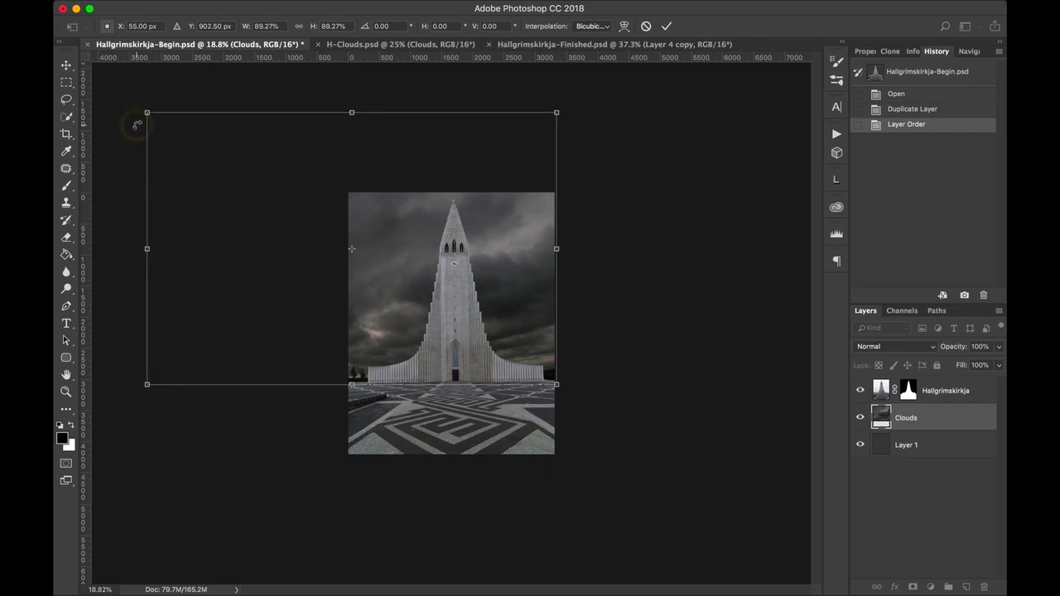
pyautogui.press('super+plus')
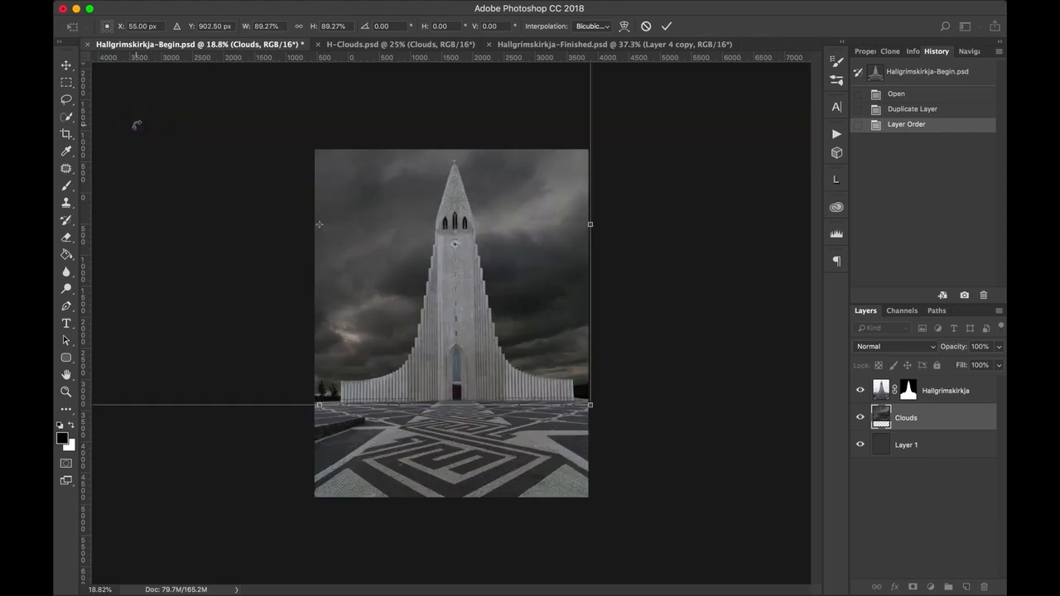
pyautogui.press('super+plus')
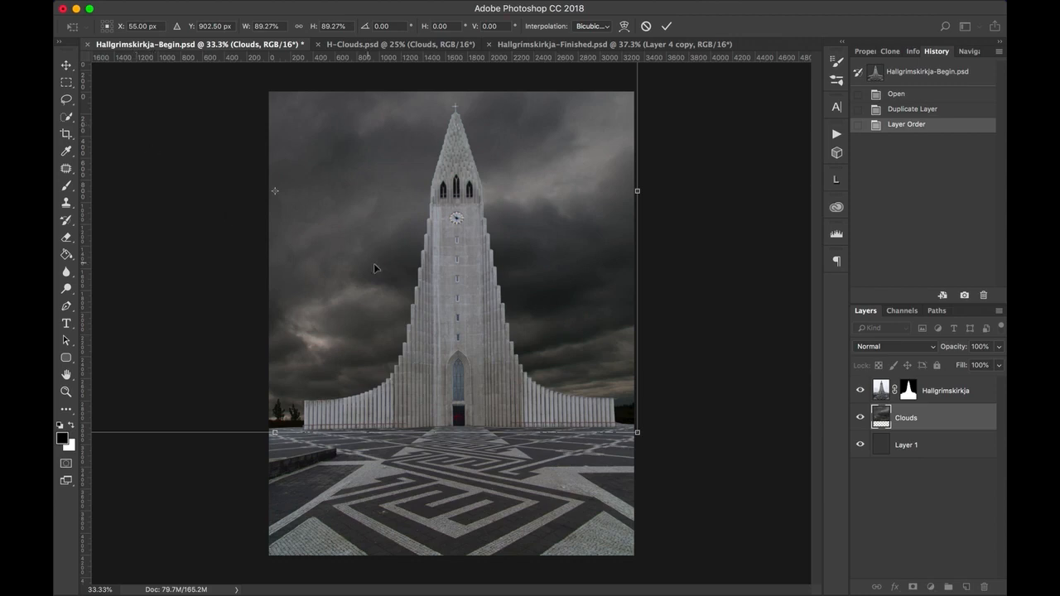
pyautogui.click(667, 27)
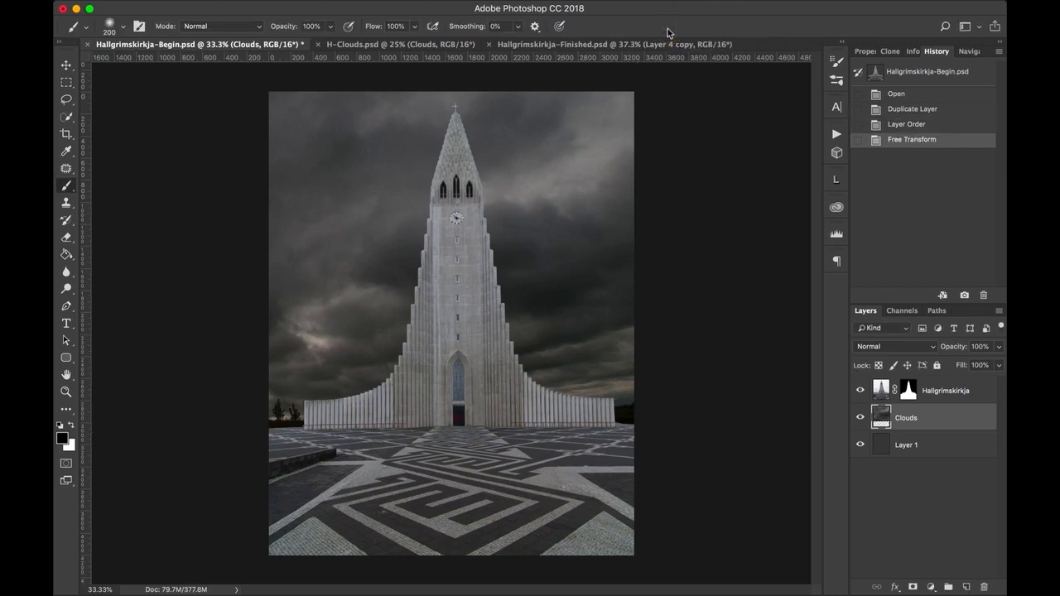
# Add a Curves adjustment layer directly above Clouds and raise the curve's midpoint to brighten the sky.
pyautogui.click(932, 588)
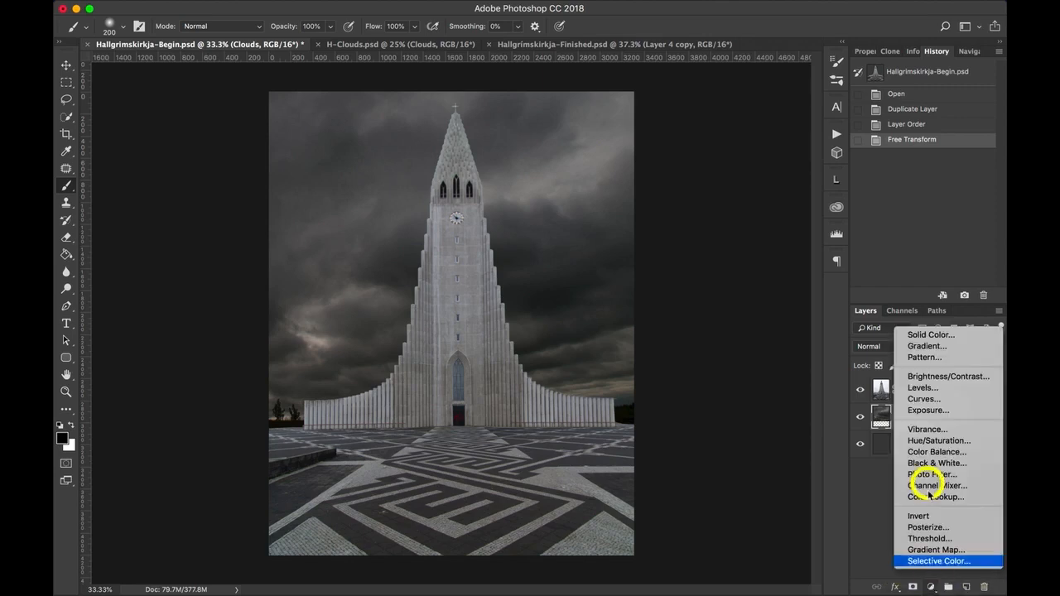
pyautogui.click(936, 400)
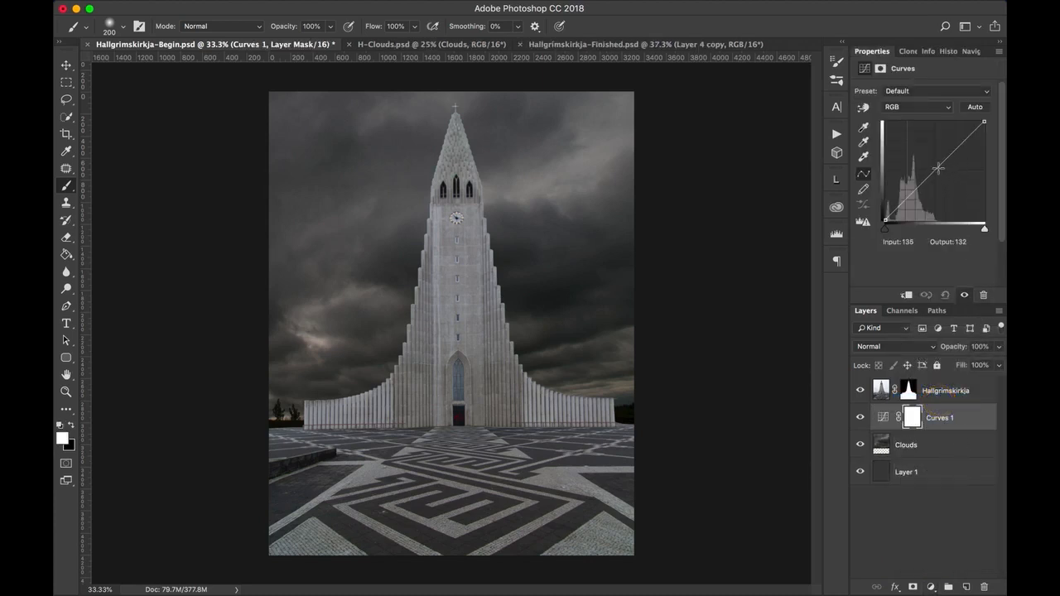
pyautogui.moveTo(938, 168); pyautogui.dragTo(932, 159)
# Add a Curves adjustment clipped to the Hallgrimskirkja layer and darken its midtones with a point at input 115, output 64.
pyautogui.click(987, 393)
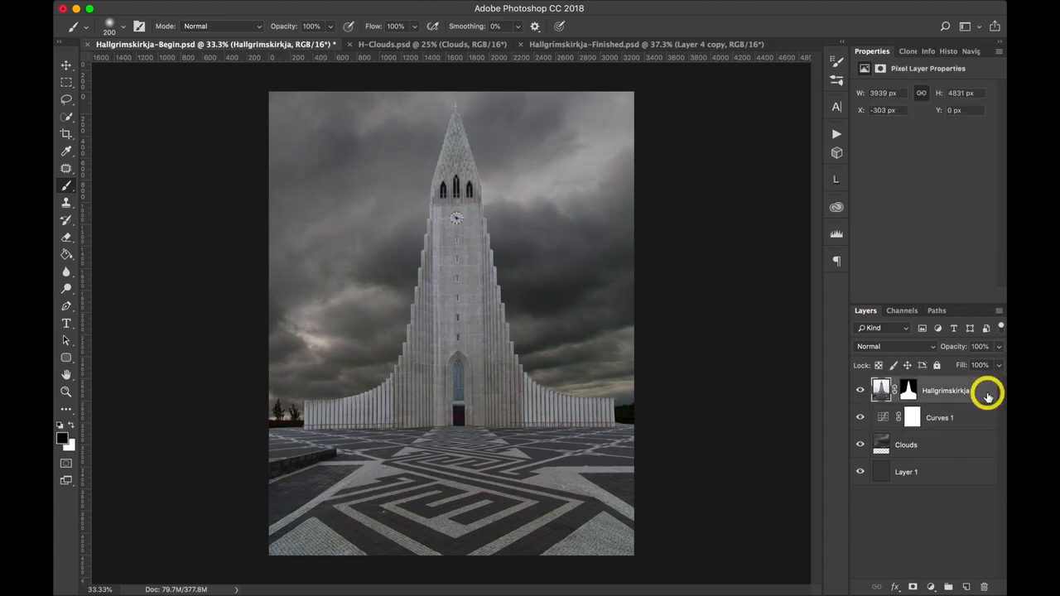
pyautogui.moveTo(930, 588); pyautogui.dragTo(925, 402)
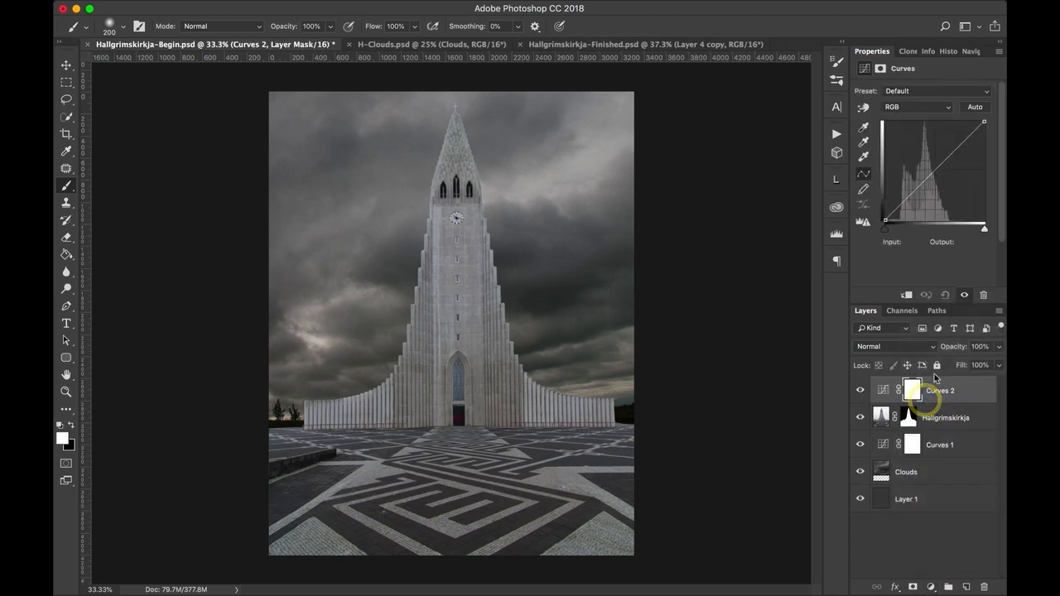
pyautogui.click(907, 295)
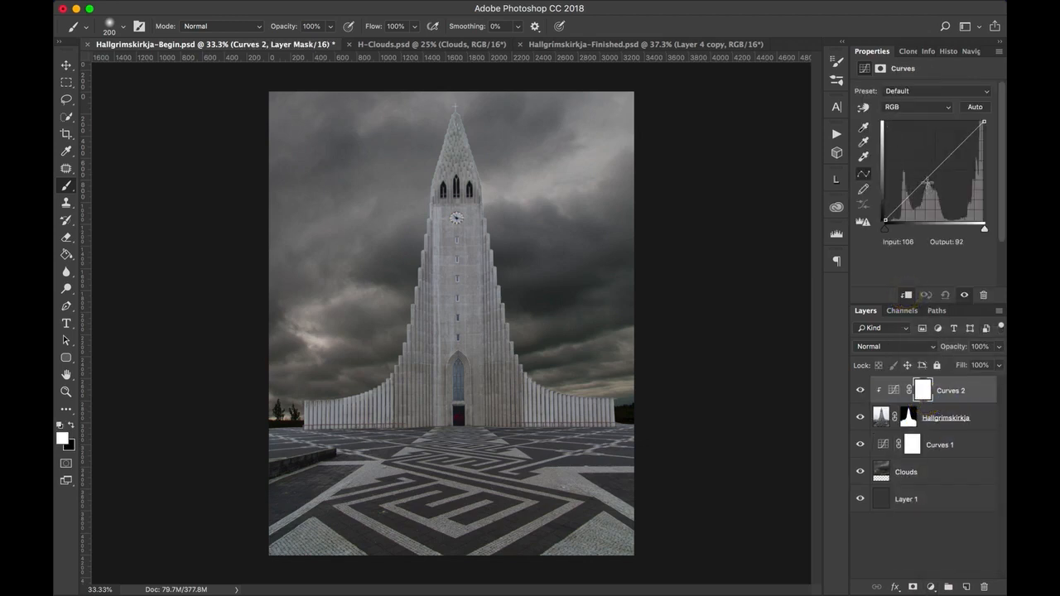
pyautogui.click(927, 180)
pyautogui.moveTo(926, 180); pyautogui.dragTo(931, 195)
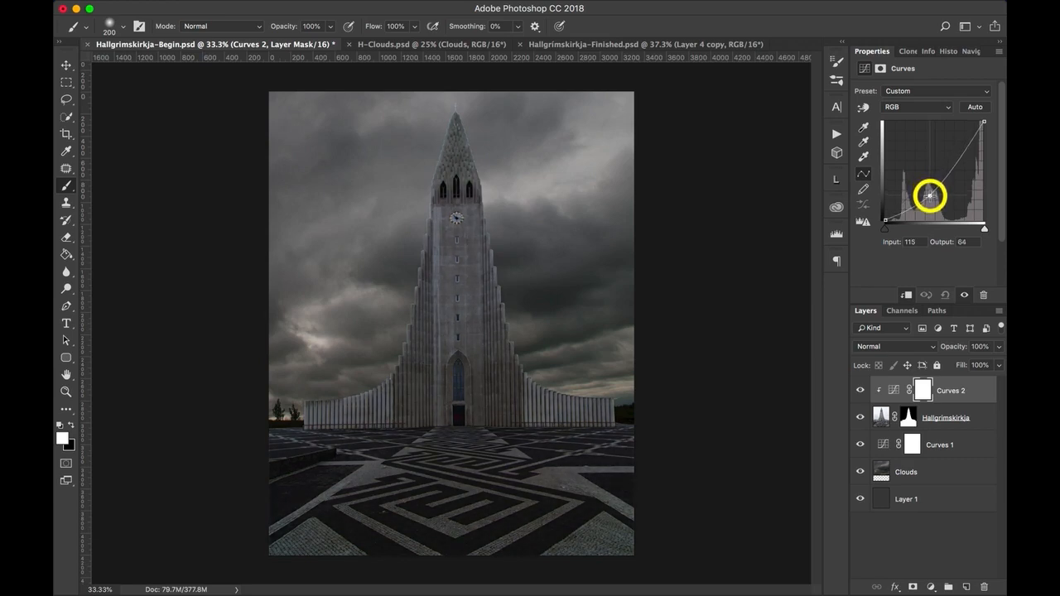
pyautogui.moveTo(930, 195); pyautogui.dragTo(930, 196)
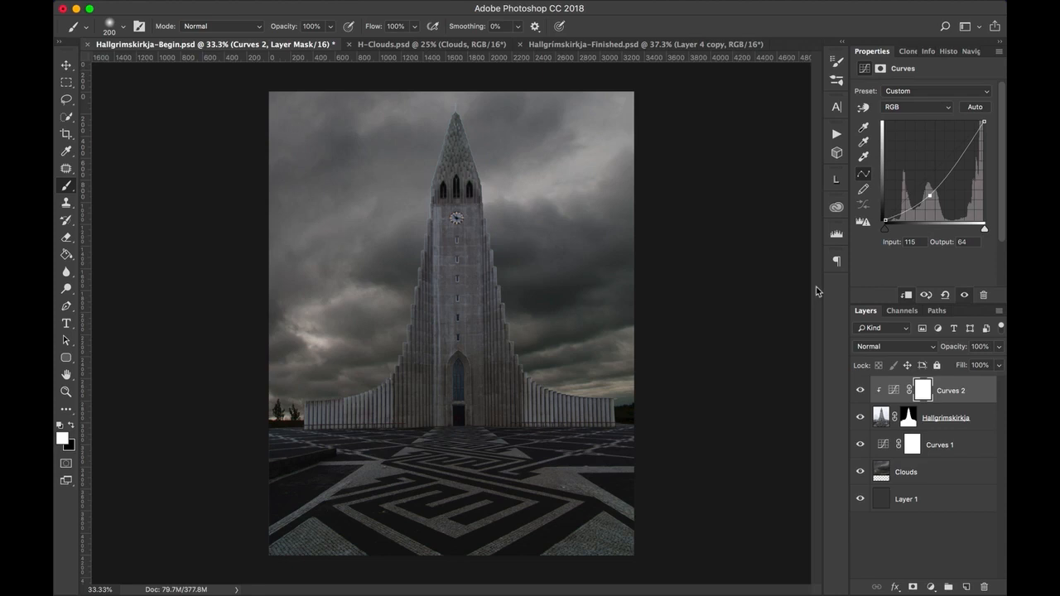
# Examine the edges of the church tower against the sky at 100% magnification, from the stepped sides up to the spire.
pyautogui.press('super+equal')
pyautogui.press('super+equal')
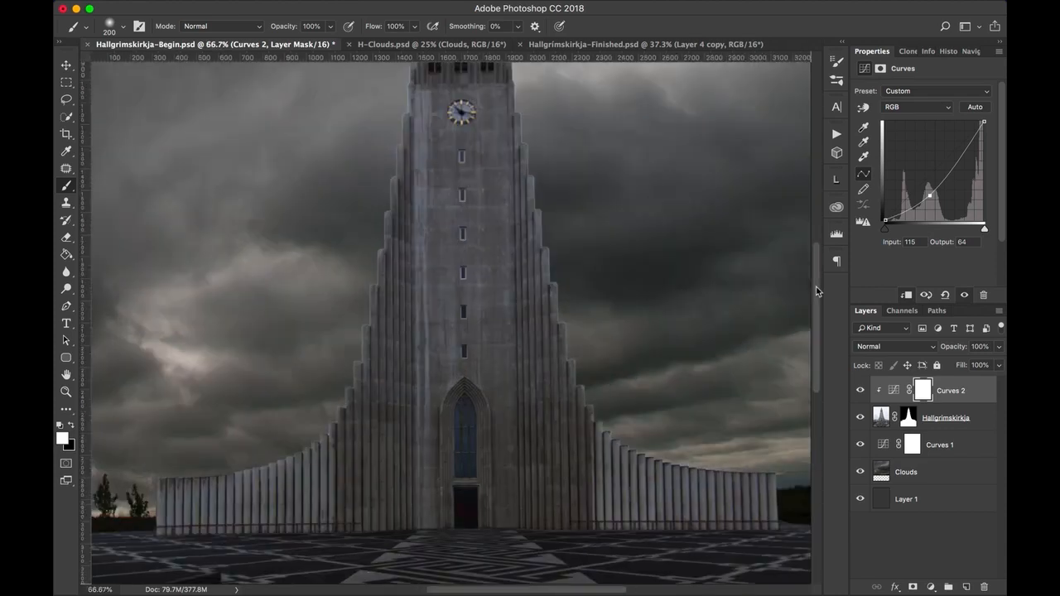
pyautogui.press('super+equal')
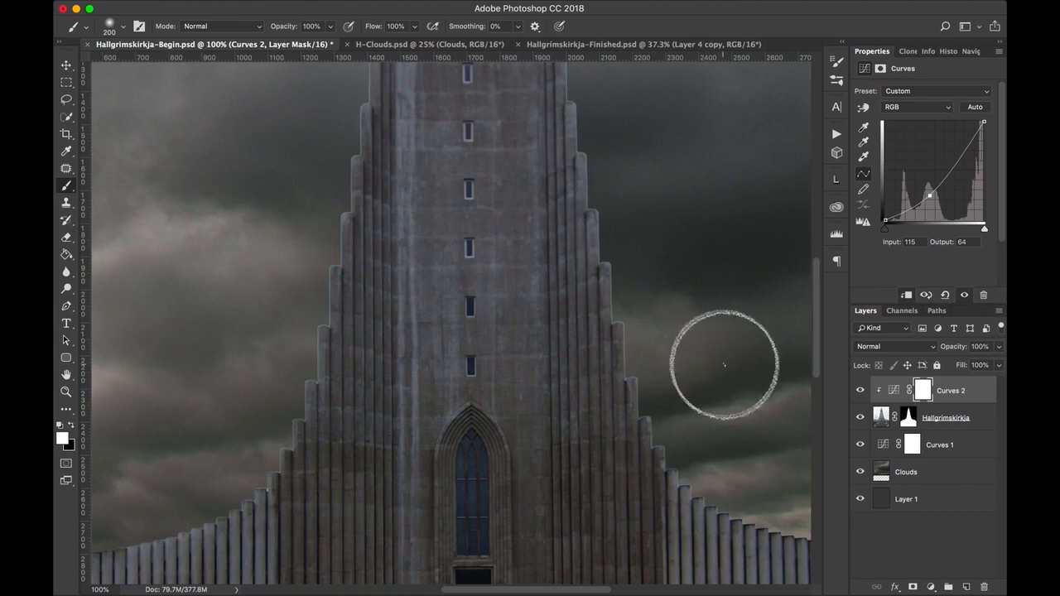
pyautogui.moveTo(613, 339); pyautogui.dragTo(583, 442)
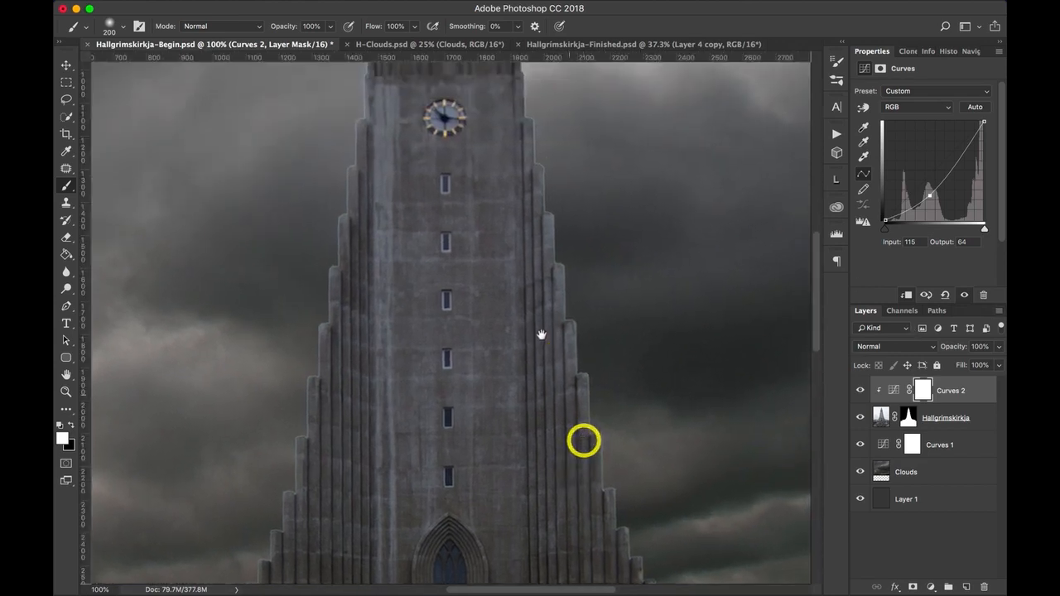
pyautogui.moveTo(542, 336); pyautogui.dragTo(560, 447)
pyautogui.moveTo(547, 289); pyautogui.dragTo(549, 393)
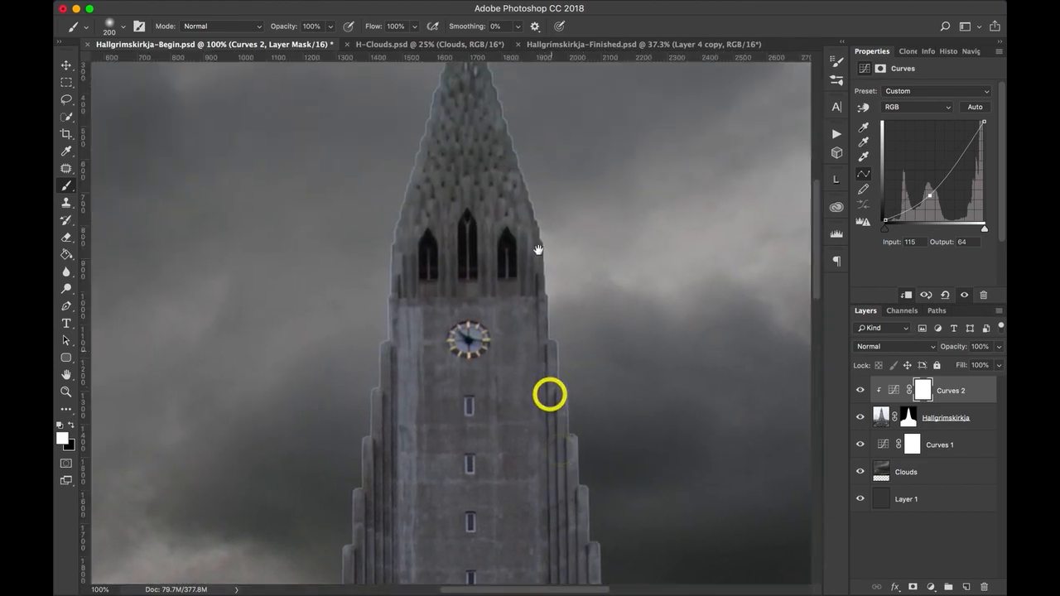
pyautogui.moveTo(536, 264)
pyautogui.mouseDown()
pyautogui.moveTo(539, 357)
pyautogui.moveTo(556, 257)
pyautogui.mouseUp()
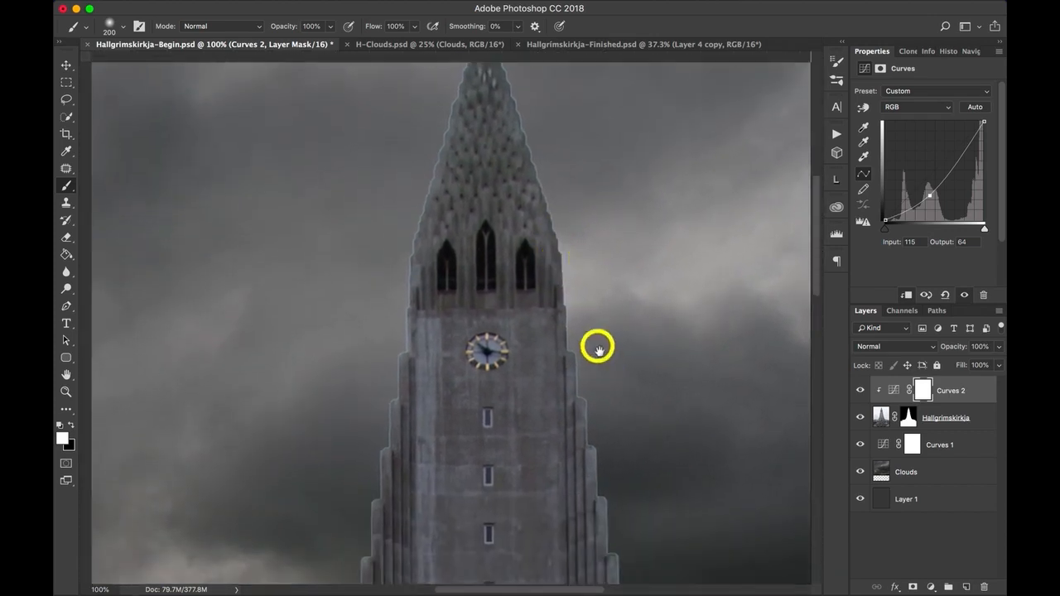
pyautogui.moveTo(598, 348); pyautogui.dragTo(561, 286)
pyautogui.moveTo(606, 372); pyautogui.dragTo(574, 244)
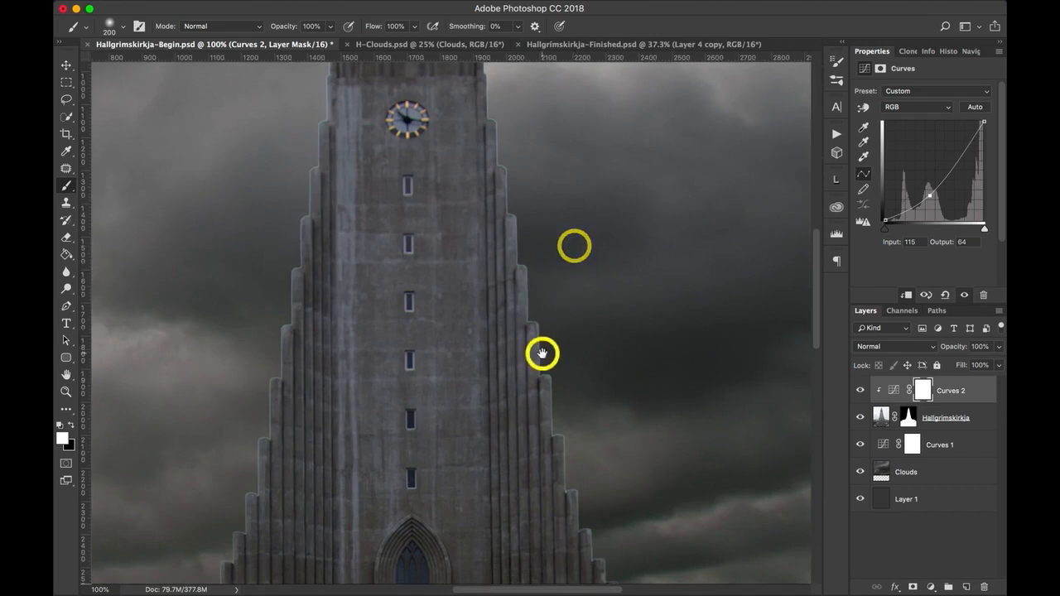
# Inspect the church's outline at 100% for light halos, from the lower wings and columns up to the spire.
pyautogui.moveTo(542, 353); pyautogui.dragTo(563, 229)
pyautogui.moveTo(540, 320); pyautogui.dragTo(432, 277)
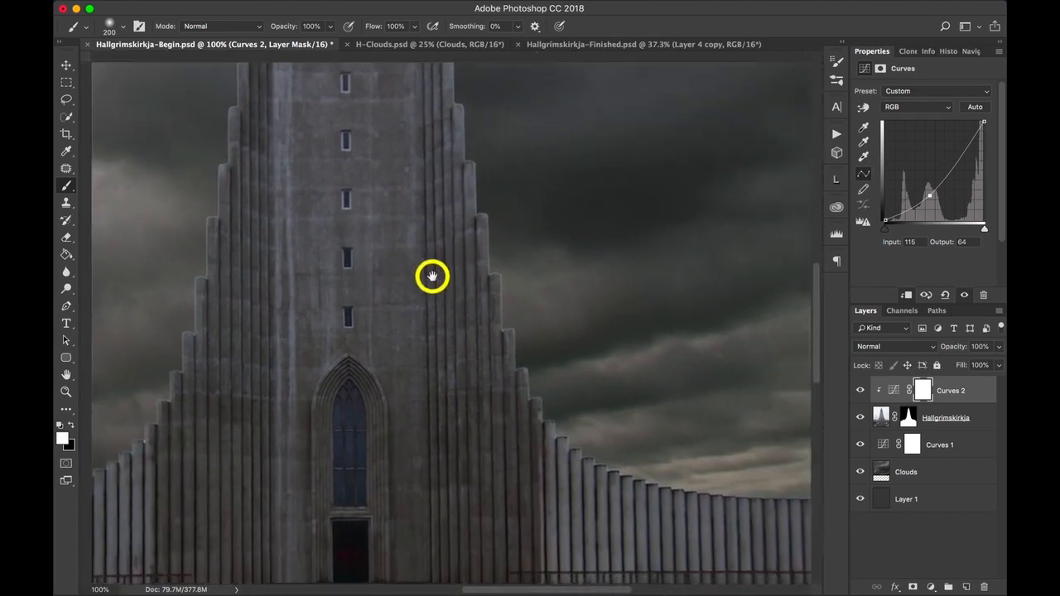
pyautogui.moveTo(642, 365); pyautogui.dragTo(501, 333)
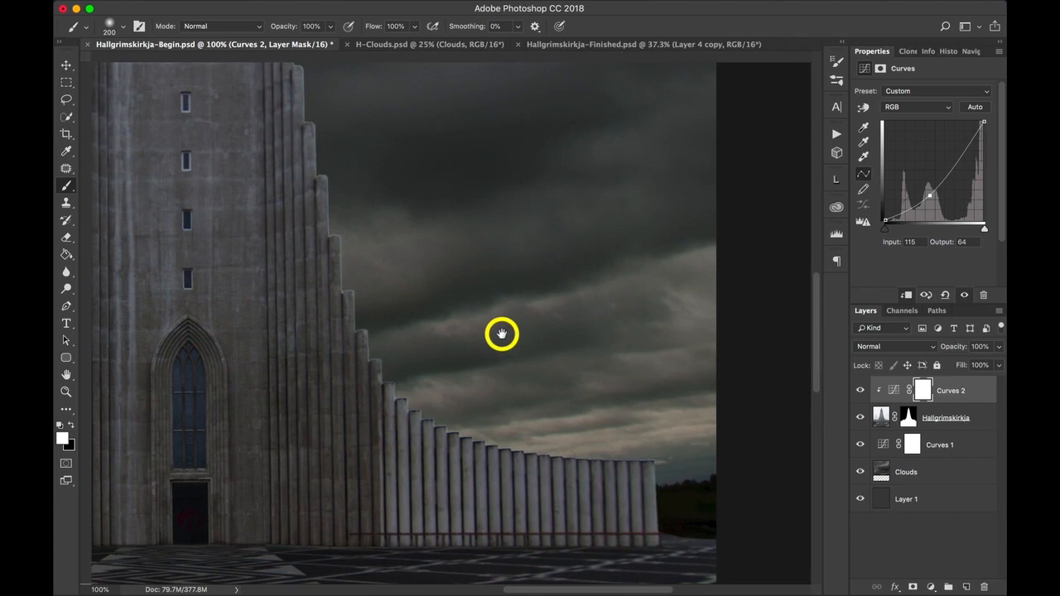
pyautogui.moveTo(513, 348); pyautogui.dragTo(580, 407)
pyautogui.moveTo(533, 320); pyautogui.dragTo(622, 343)
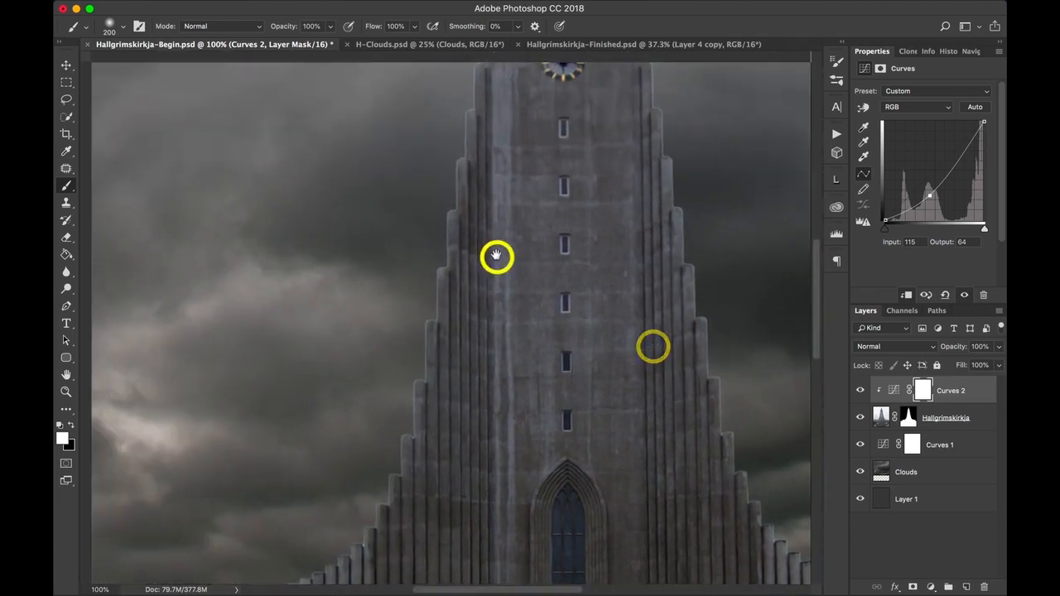
pyautogui.moveTo(497, 256); pyautogui.dragTo(585, 381)
pyautogui.moveTo(604, 225); pyautogui.dragTo(586, 324)
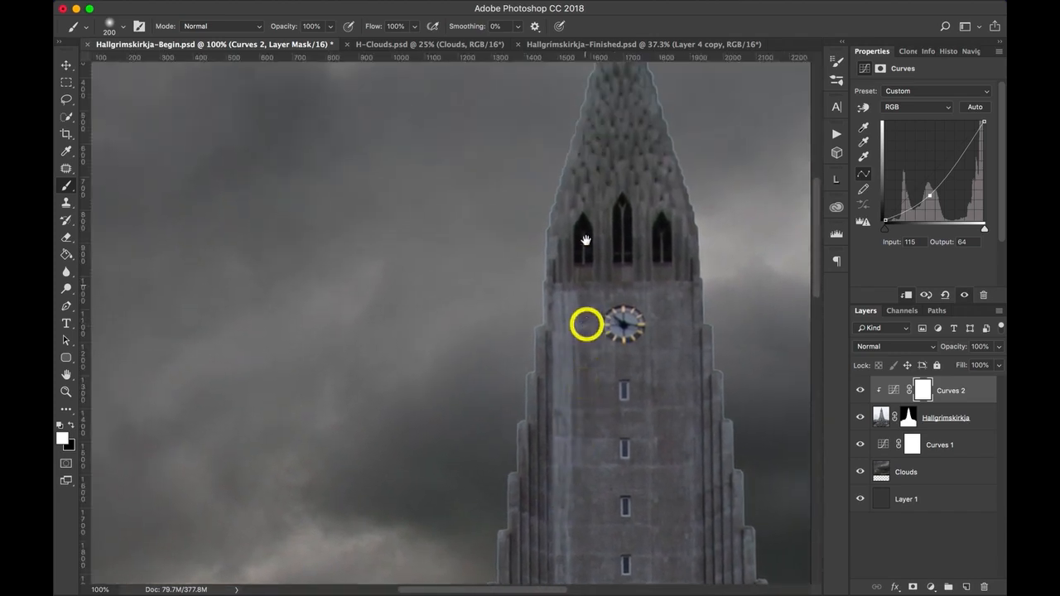
pyautogui.moveTo(575, 273)
pyautogui.mouseDown()
pyautogui.moveTo(561, 327)
pyautogui.moveTo(485, 267)
pyautogui.moveTo(485, 282)
pyautogui.mouseUp()
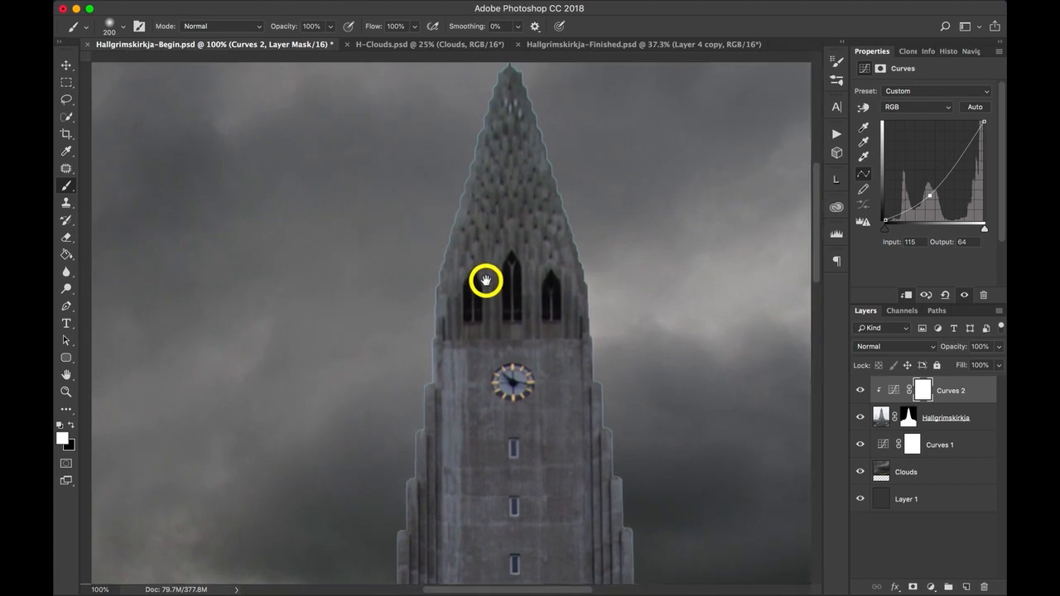
# Draw a loose Lasso selection around the church tower, from just below the cross down to the upper part of the entrance window.
pyautogui.press('super+r')
pyautogui.press('super+minus')
pyautogui.press('super+minus')
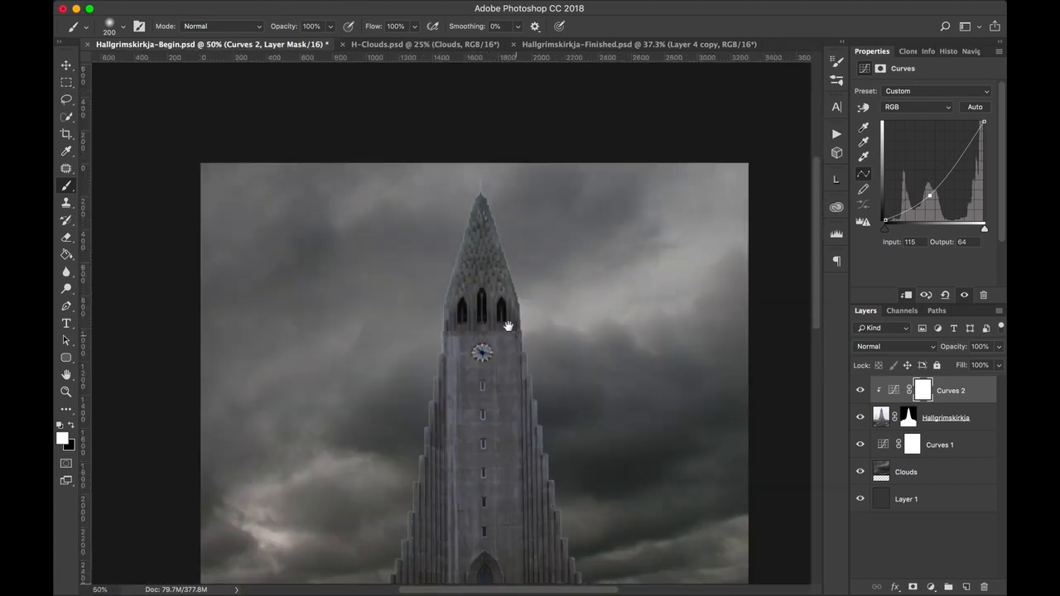
pyautogui.moveTo(500, 286); pyautogui.dragTo(498, 221)
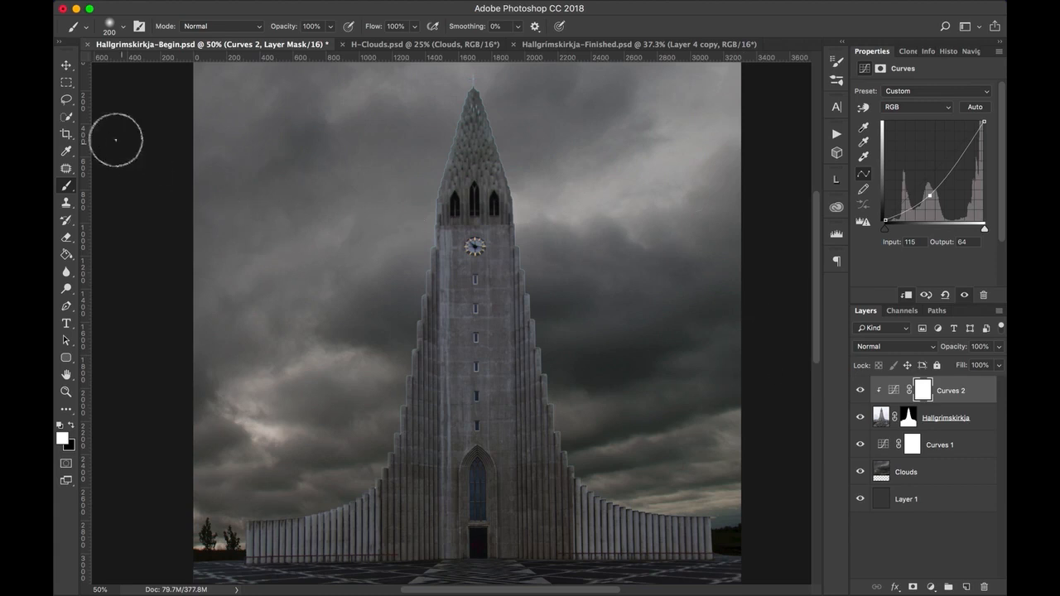
pyautogui.click(66, 101)
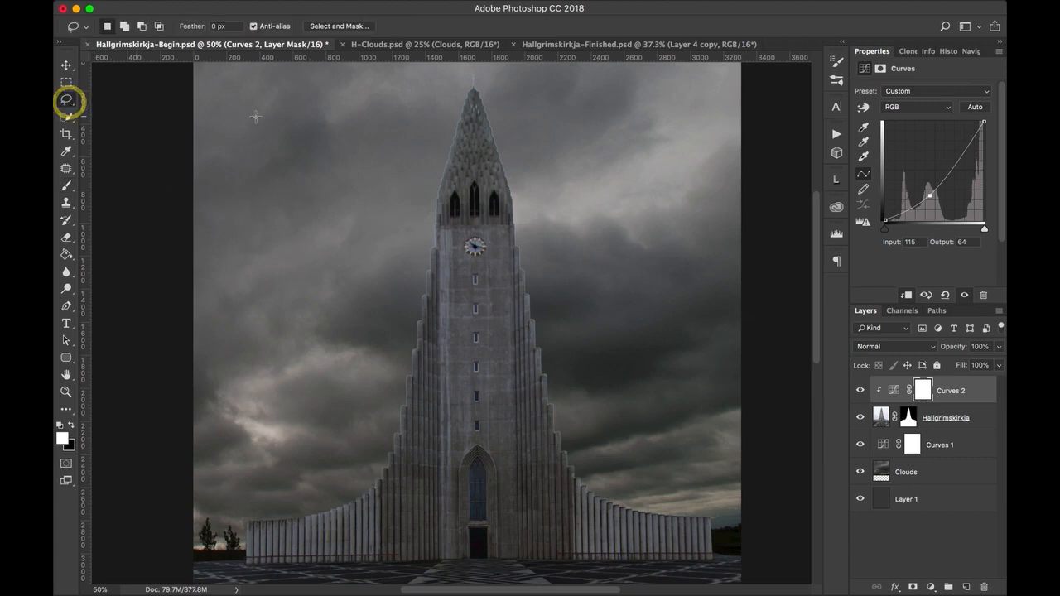
pyautogui.moveTo(476, 86)
pyautogui.mouseDown()
pyautogui.moveTo(445, 104)
pyautogui.moveTo(428, 151)
pyautogui.moveTo(389, 441)
pyautogui.moveTo(370, 492)
pyautogui.moveTo(442, 500)
pyautogui.moveTo(574, 488)
pyautogui.moveTo(591, 459)
pyautogui.moveTo(505, 107)
pyautogui.moveTo(472, 85)
pyautogui.mouseUp()
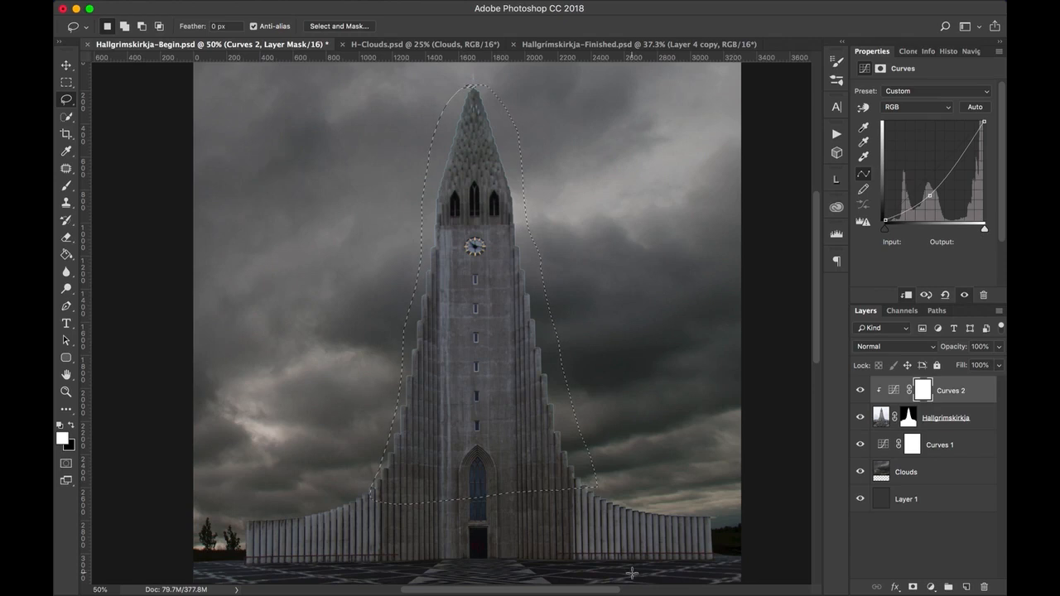
# Target the Hallgrimskirkja layer mask and open the Minimum filter for it, with Preserve set to Roundness.
pyautogui.click(910, 423)
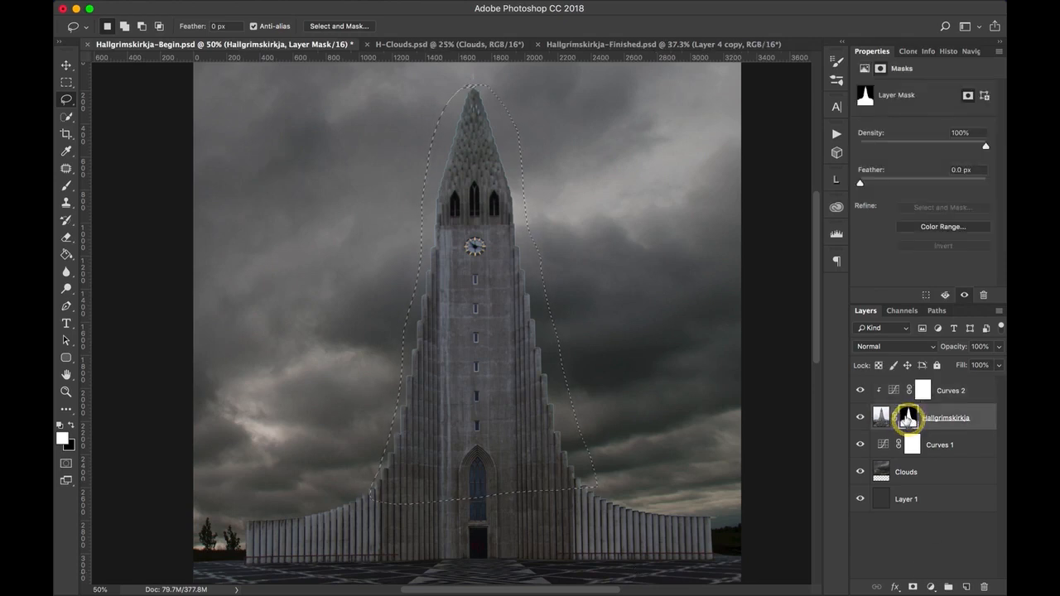
pyautogui.press('super+plus')
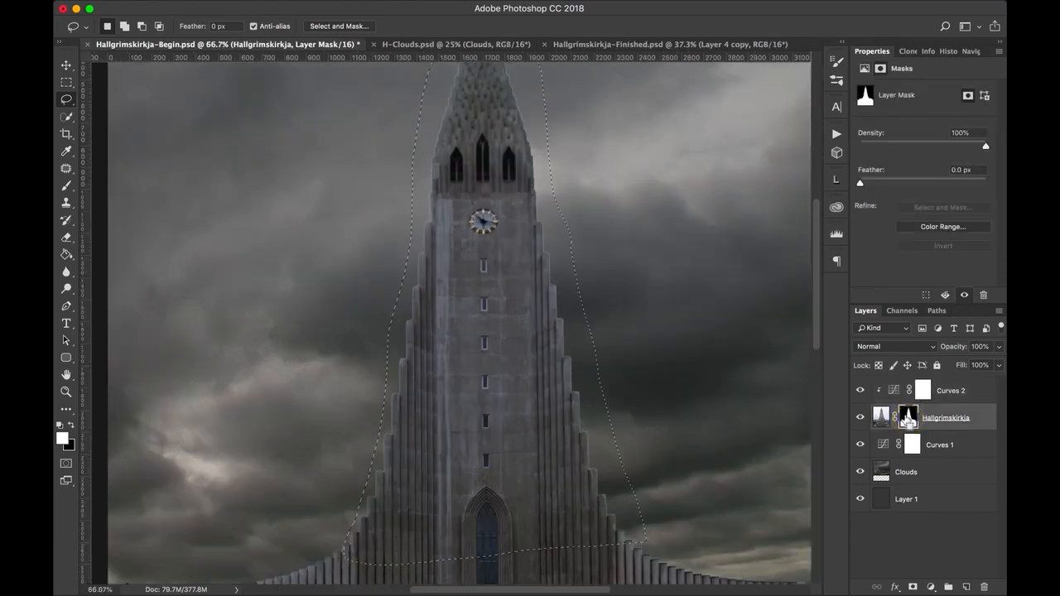
pyautogui.press('super+plus')
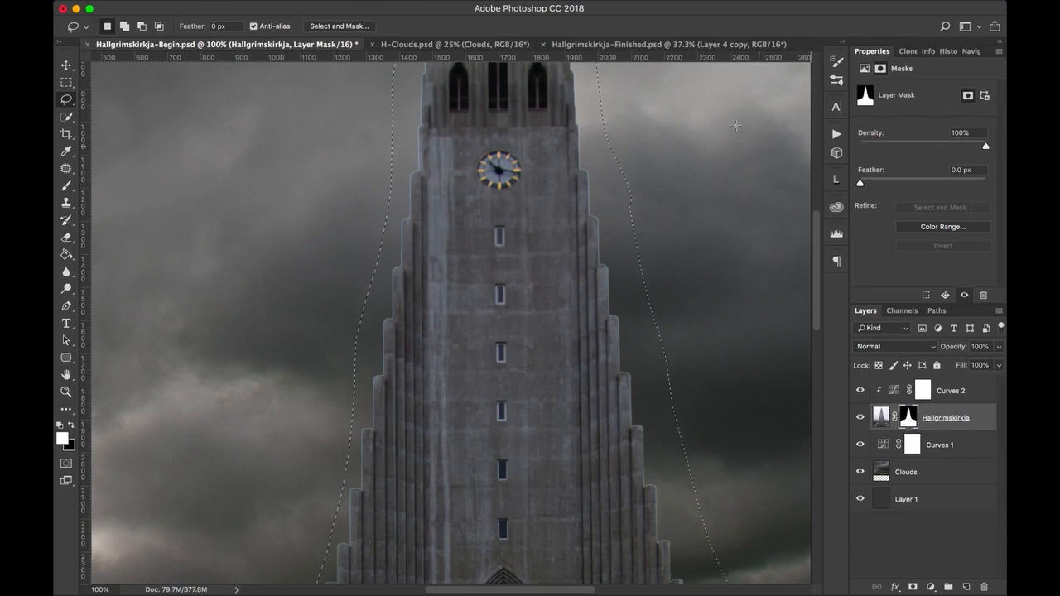
pyautogui.moveTo(382, 13)
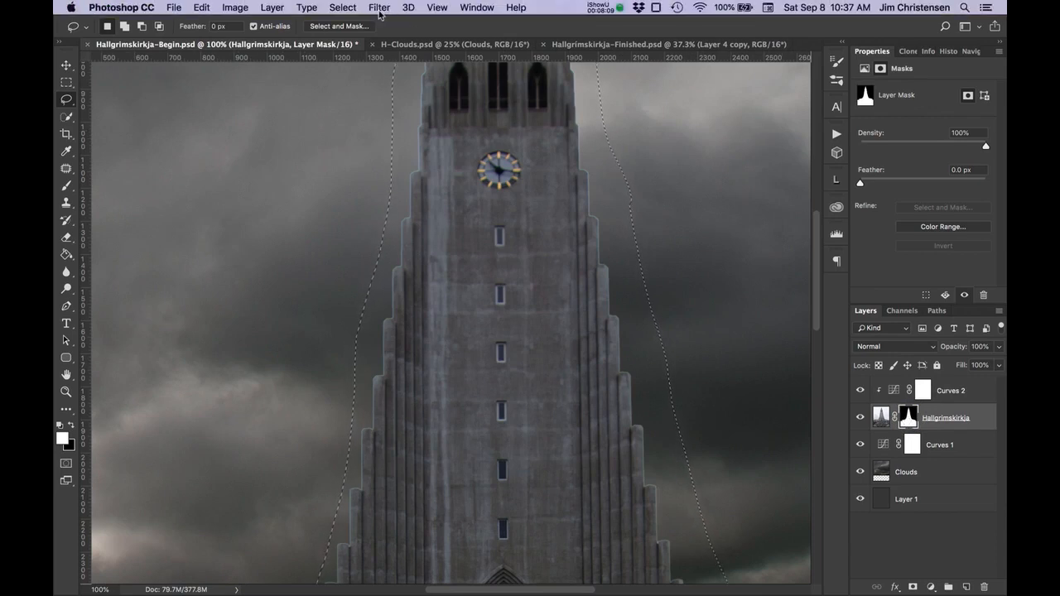
pyautogui.click(380, 7)
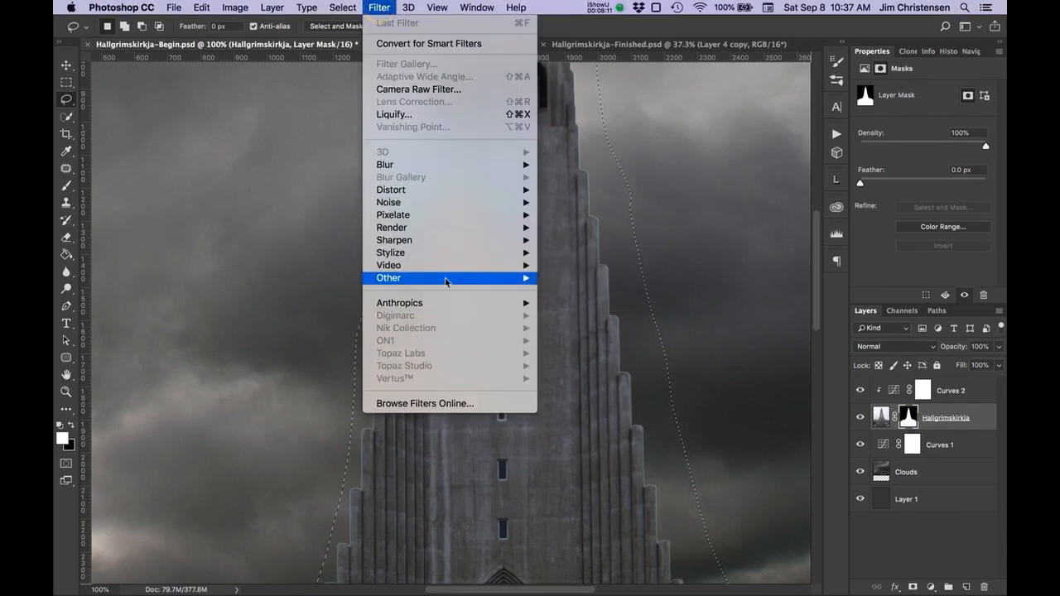
pyautogui.moveTo(445, 279)
pyautogui.click(591, 329)
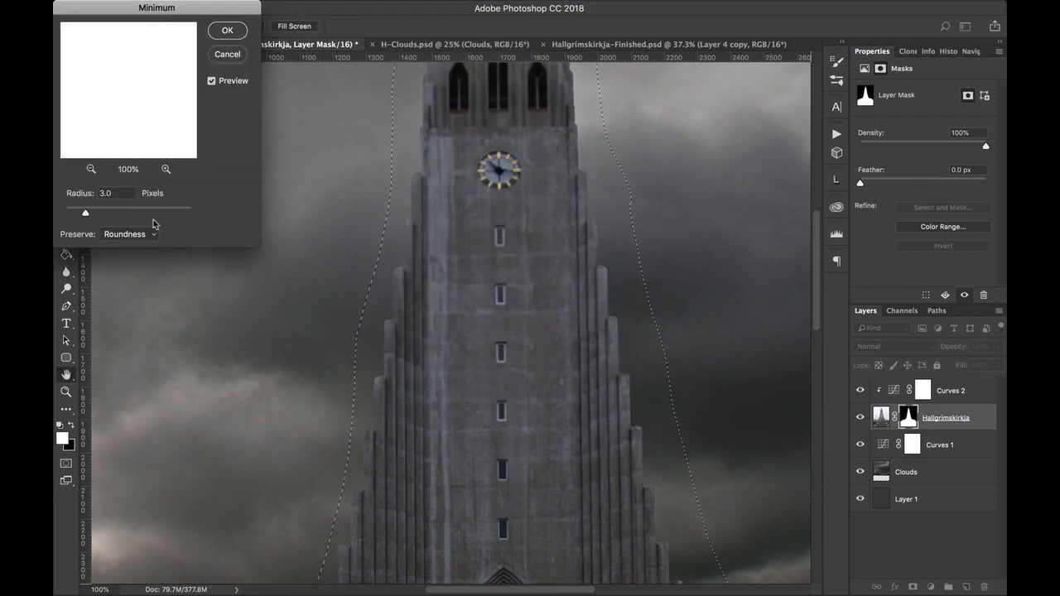
pyautogui.click(154, 237)
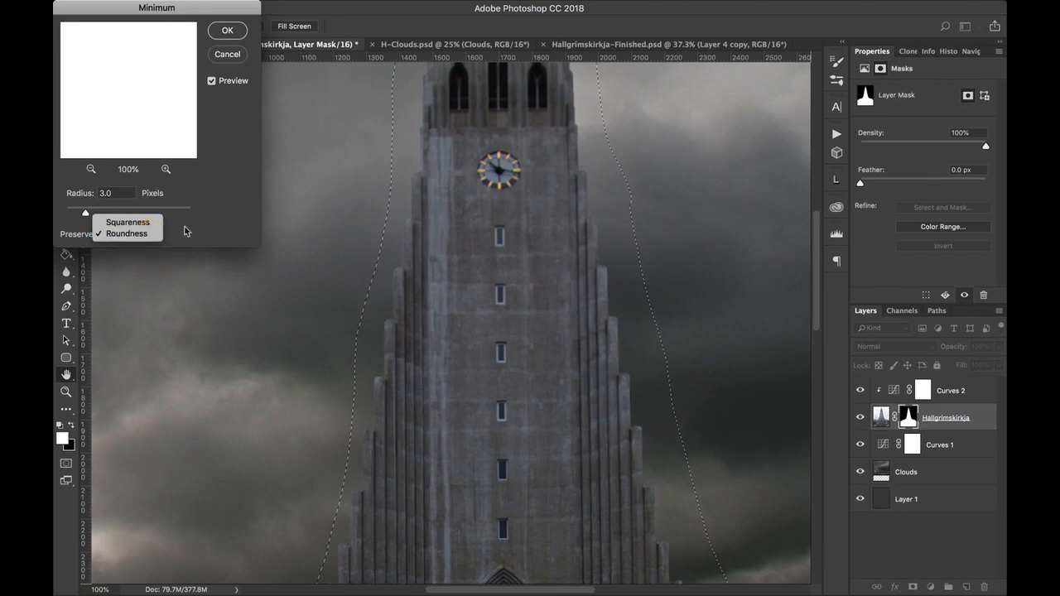
pyautogui.click(142, 235)
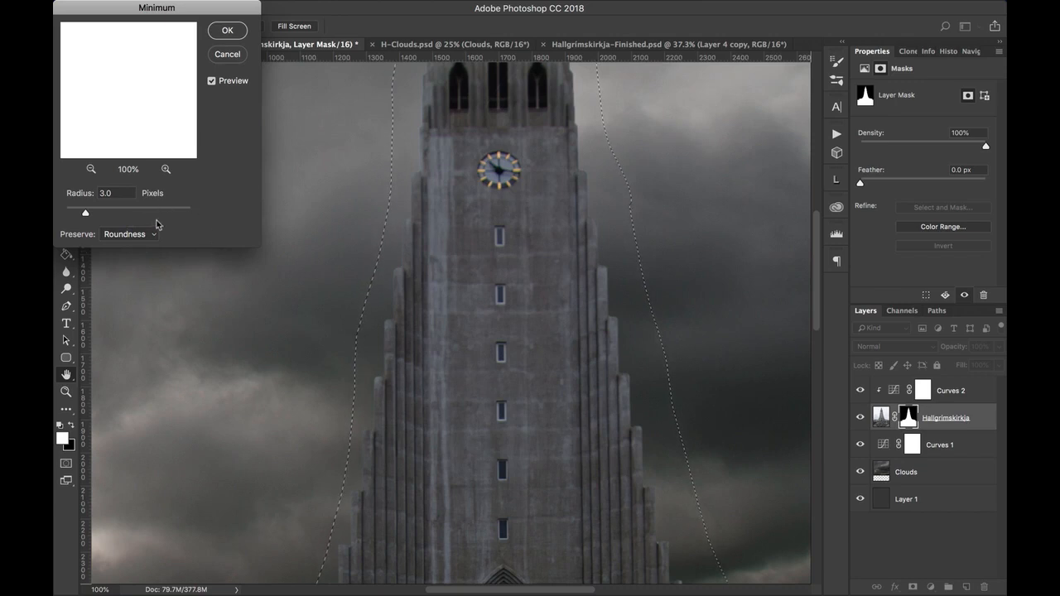
# Set the Minimum radius to 2.8 pixels while checking the tower edges, apply the filter to the mask and deselect.
pyautogui.moveTo(85, 217); pyautogui.dragTo(65, 215)
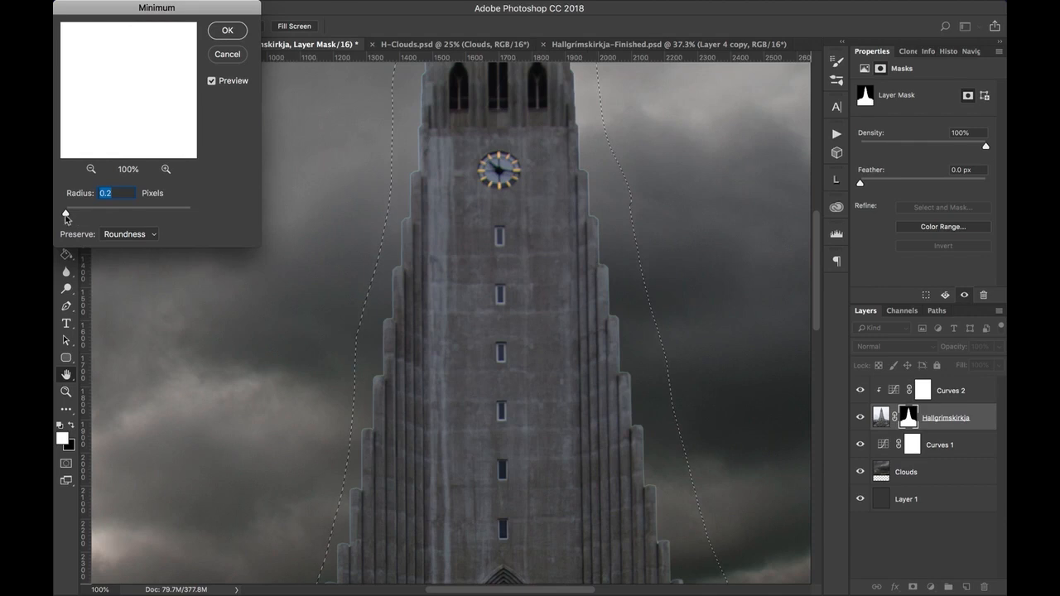
pyautogui.moveTo(66, 217); pyautogui.dragTo(73, 213)
pyautogui.moveTo(77, 214); pyautogui.dragTo(82, 213)
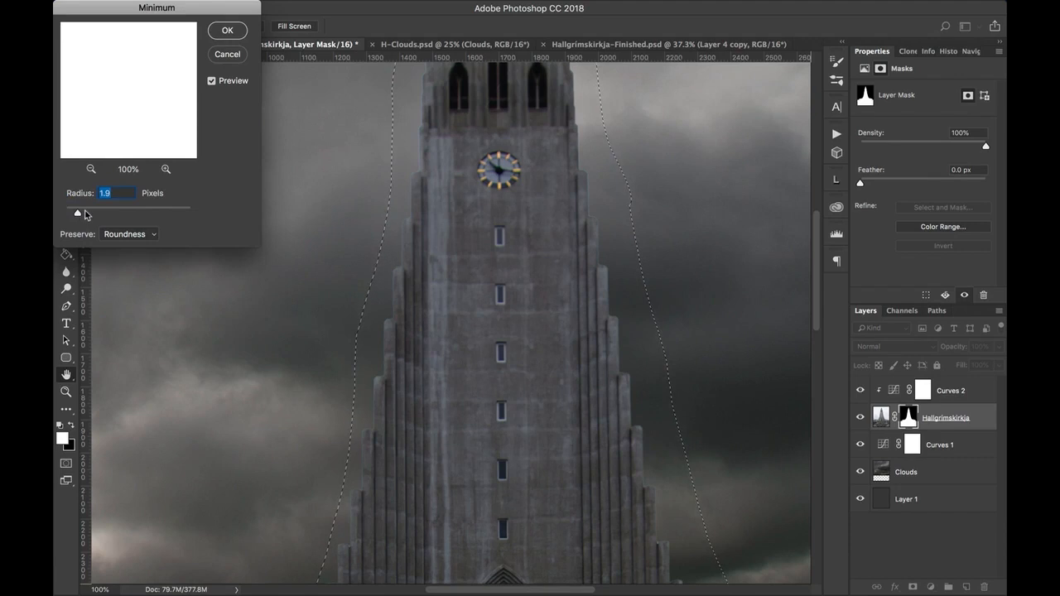
pyautogui.moveTo(86, 215); pyautogui.dragTo(92, 214)
pyautogui.moveTo(544, 277); pyautogui.dragTo(509, 155)
pyautogui.moveTo(523, 329); pyautogui.dragTo(620, 419)
pyautogui.moveTo(545, 310); pyautogui.dragTo(549, 395)
pyautogui.moveTo(543, 183); pyautogui.dragTo(538, 237)
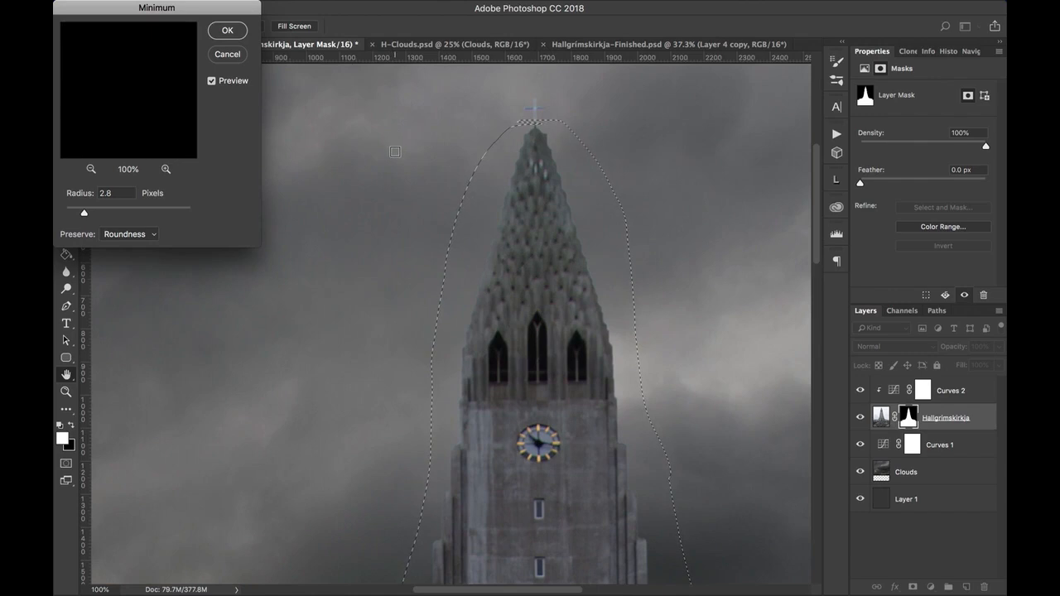
pyautogui.click(230, 34)
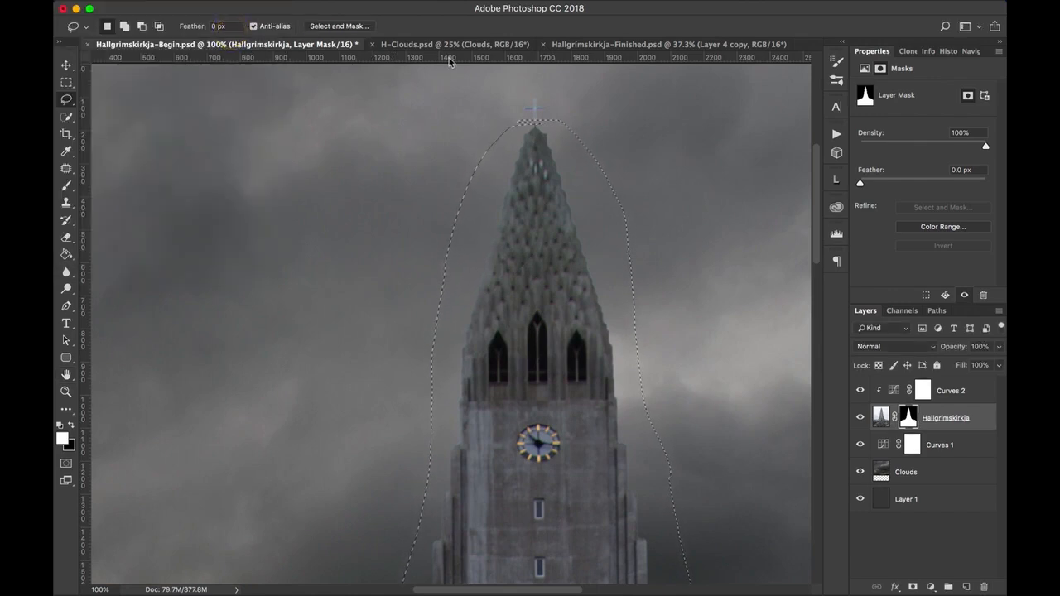
pyautogui.press('super+d')
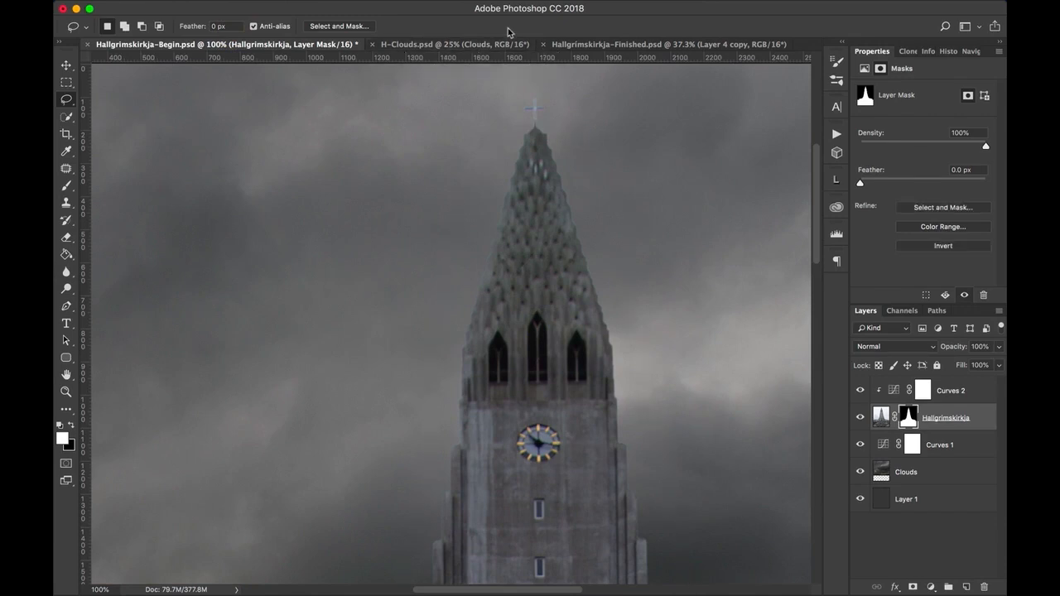
# View the whole composite, and switch to Hallgrimskirkja-Finished.psd to compare it with the finished black-and-white version.
pyautogui.press('super+0')
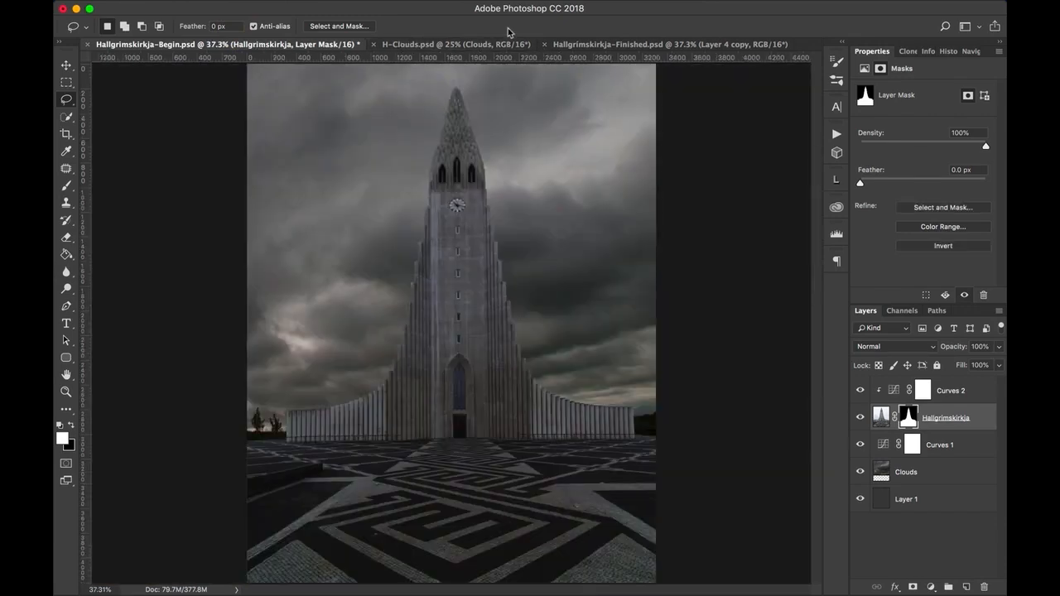
pyautogui.moveTo(508, 4)
pyautogui.click(600, 46)
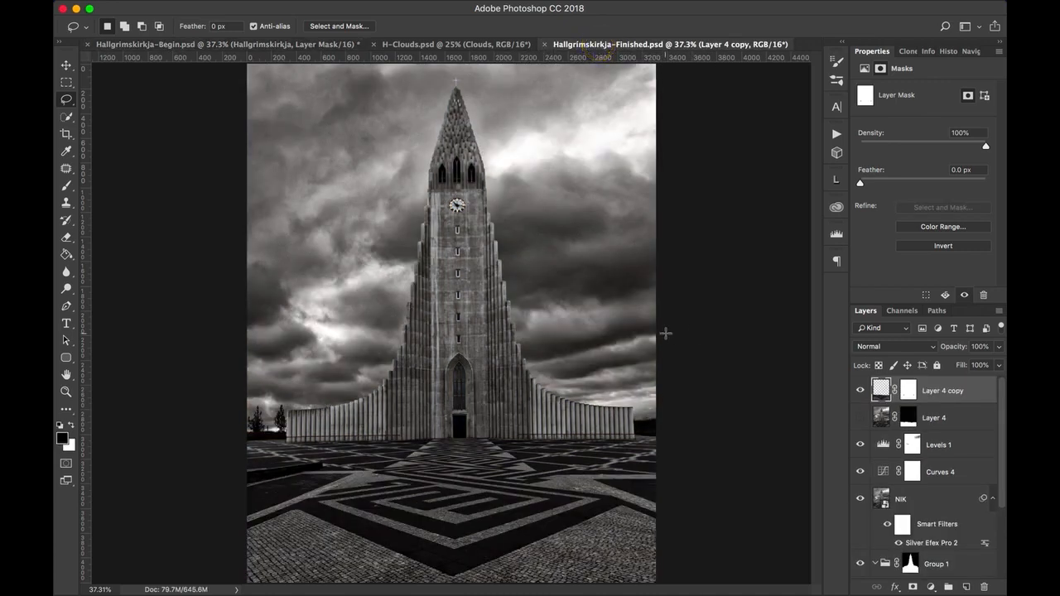